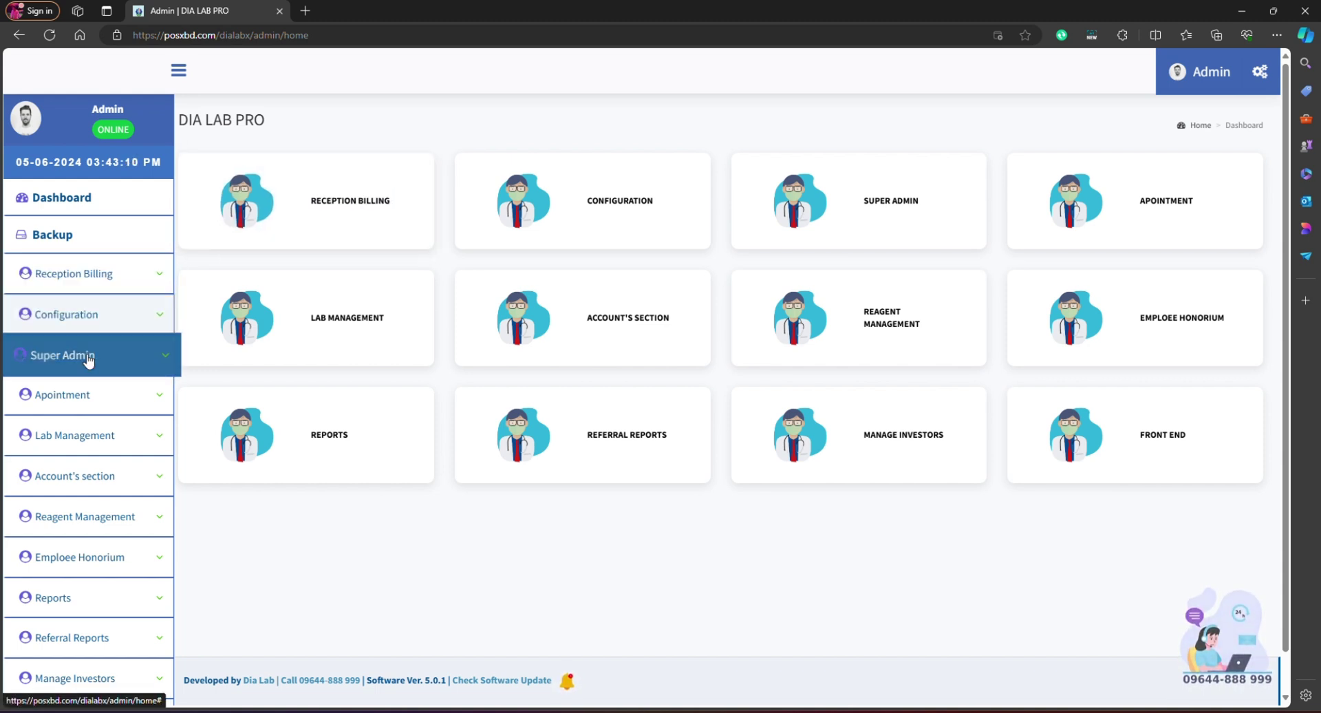
# Step: Start a new user record under Super Admin > Users with the Doctor fee Collection Receiption role
pyautogui.click(43, 368)
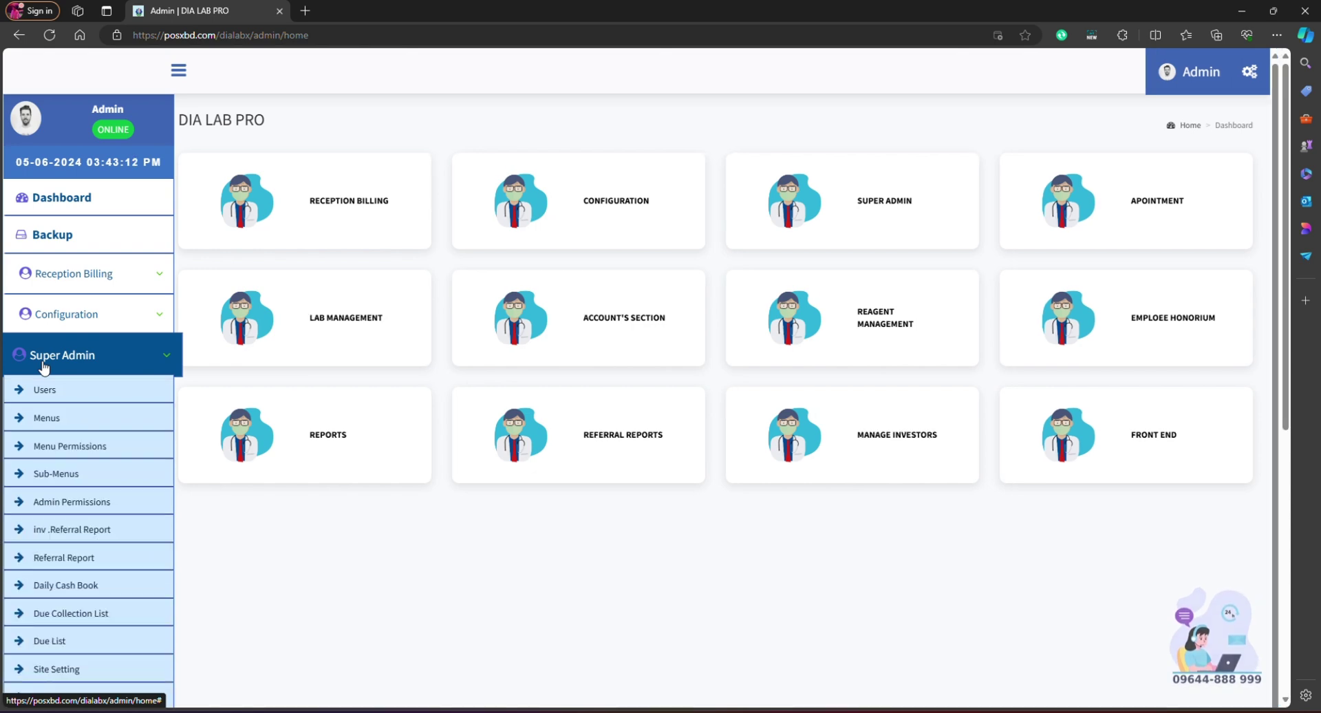
pyautogui.click(35, 394)
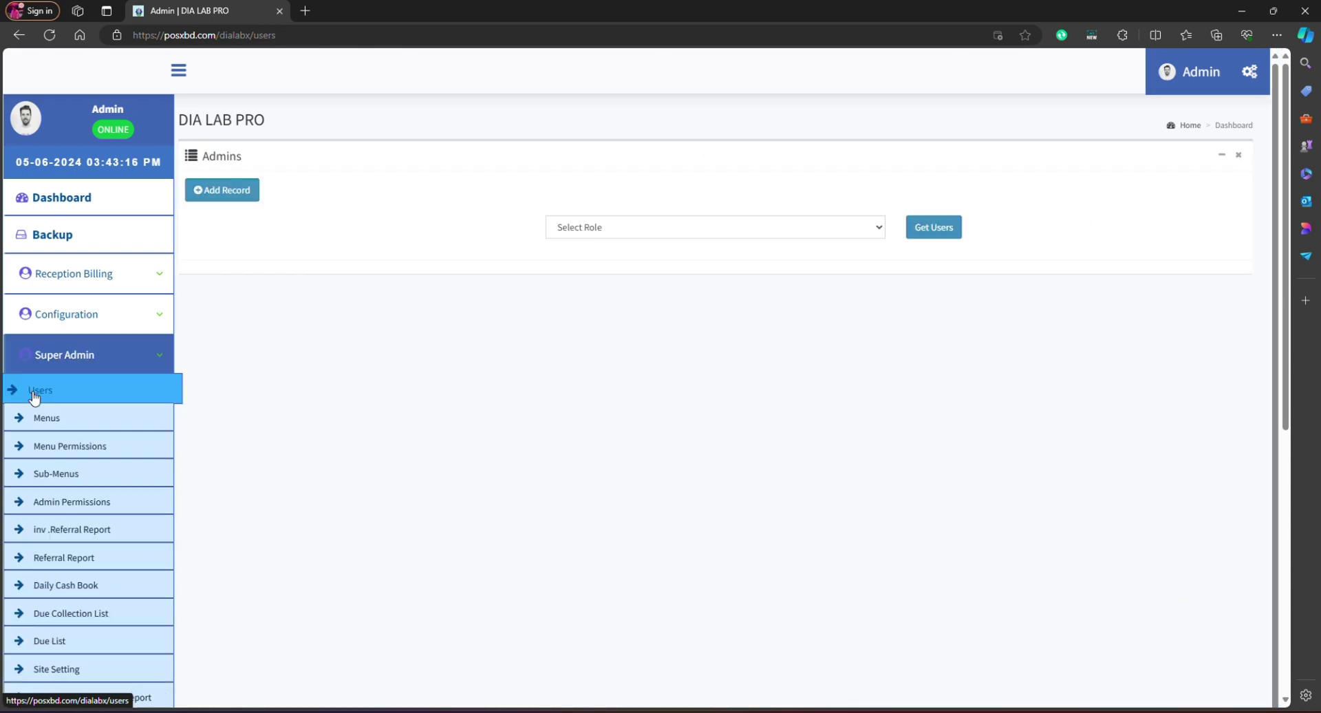
pyautogui.click(237, 195)
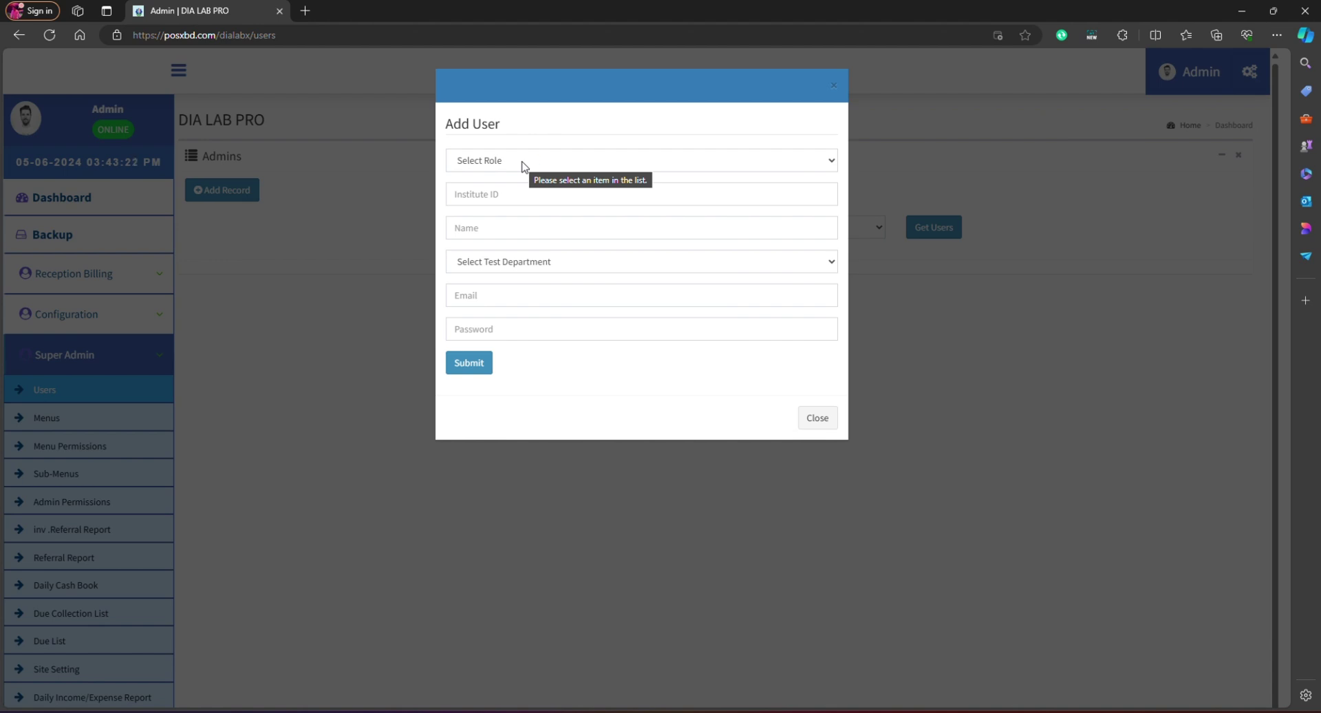
pyautogui.click(522, 162)
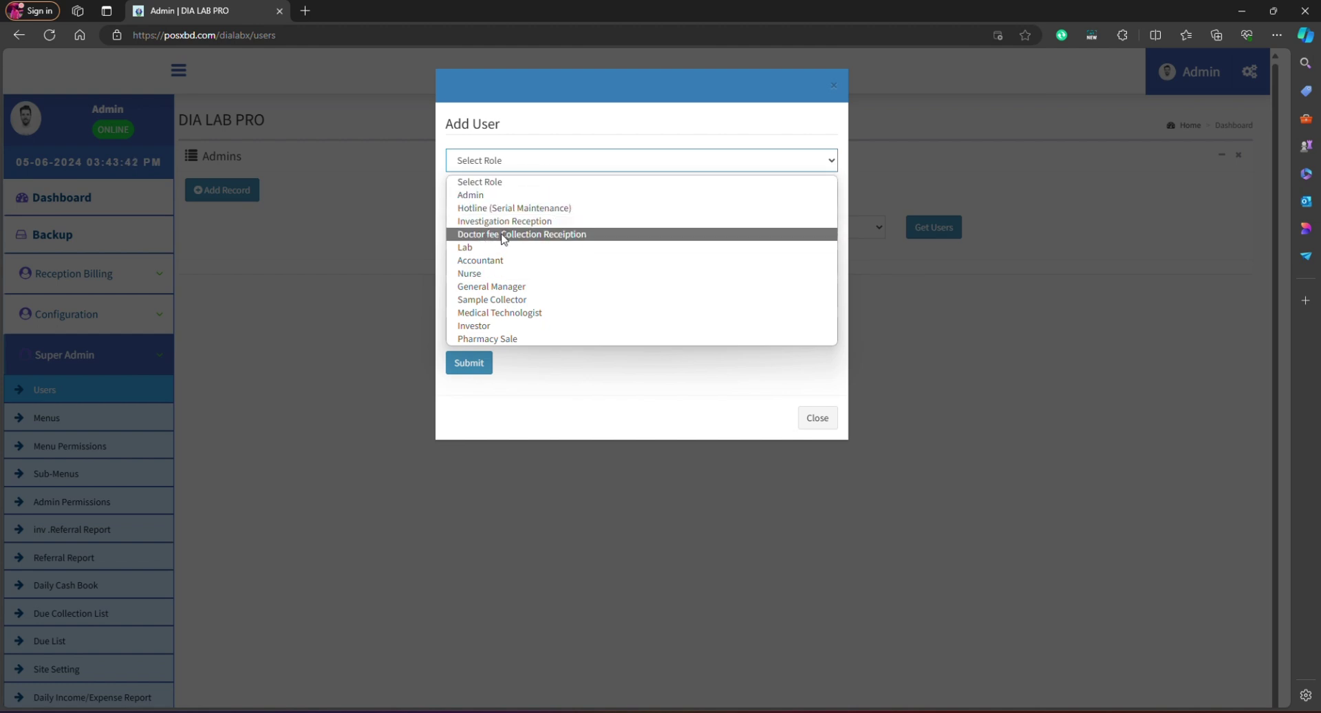
pyautogui.click(533, 234)
# Step: Enter the new user's name and set the test department to All
pyautogui.click(475, 195)
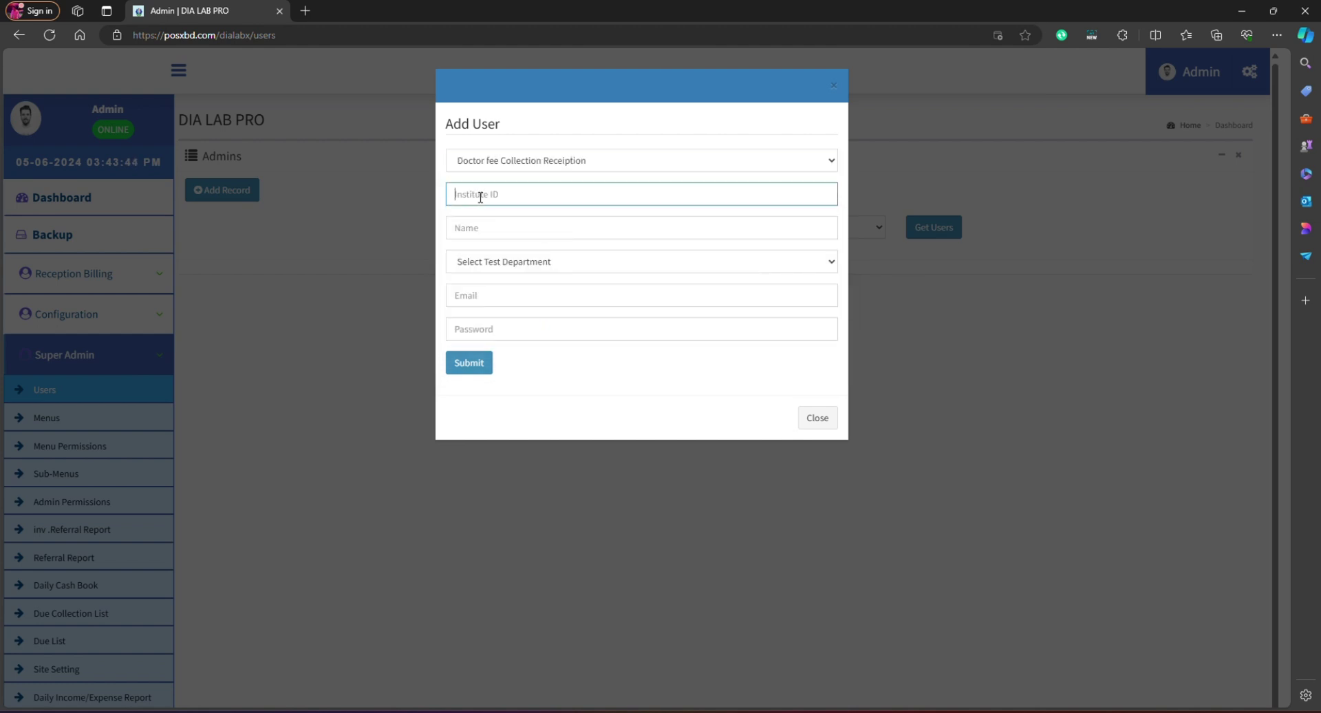
pyautogui.click(484, 233)
pyautogui.write('fatema')
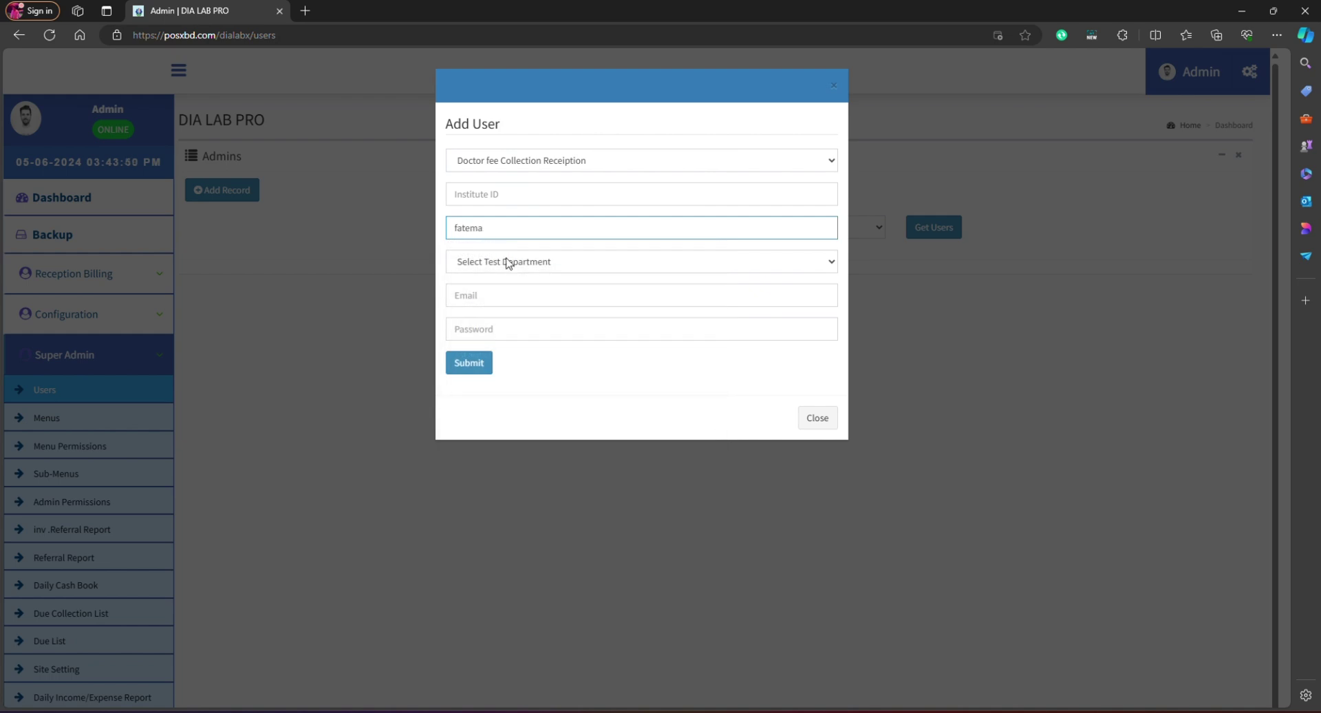
pyautogui.click(509, 262)
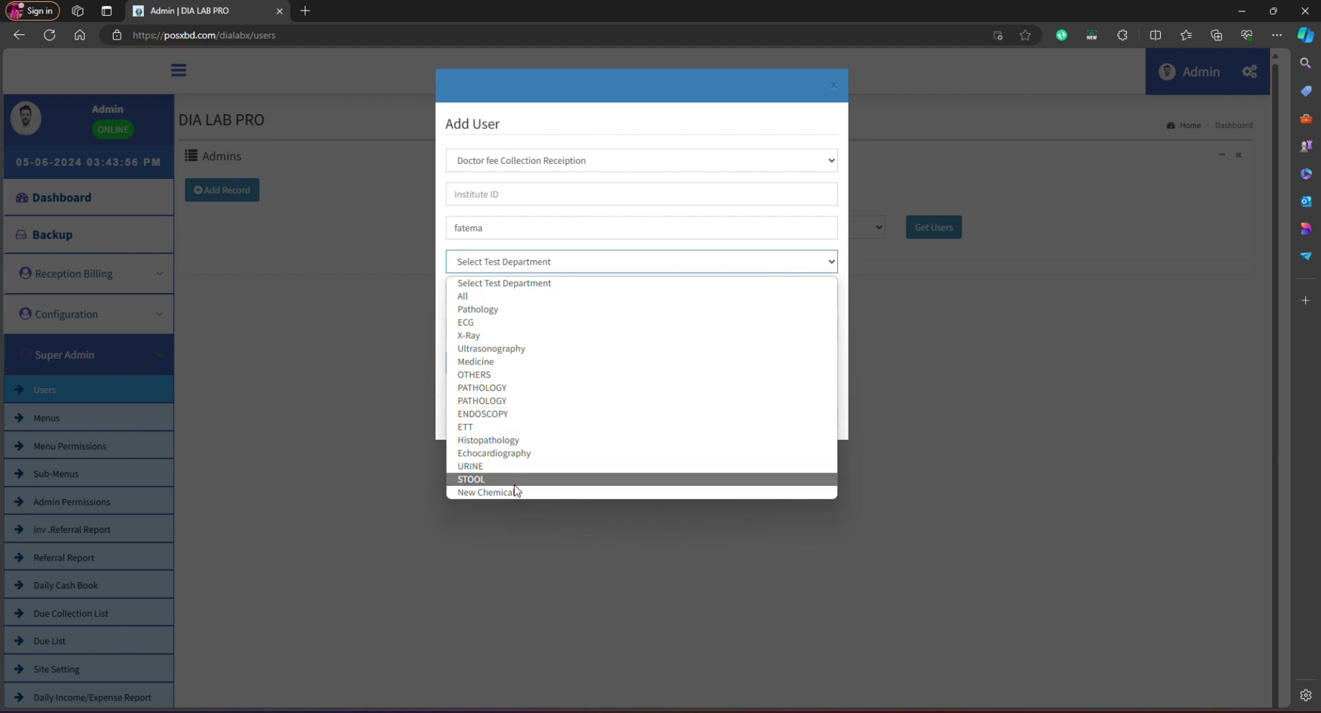
pyautogui.click(494, 295)
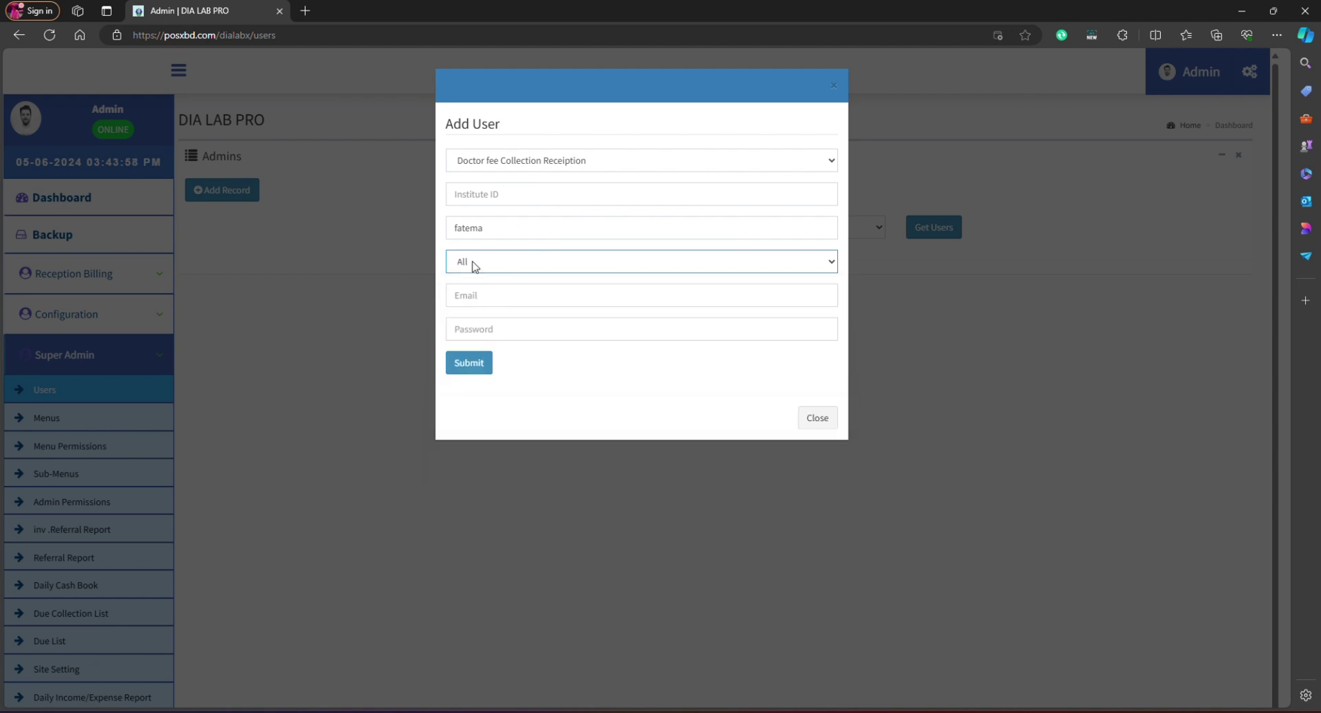
pyautogui.click(532, 259)
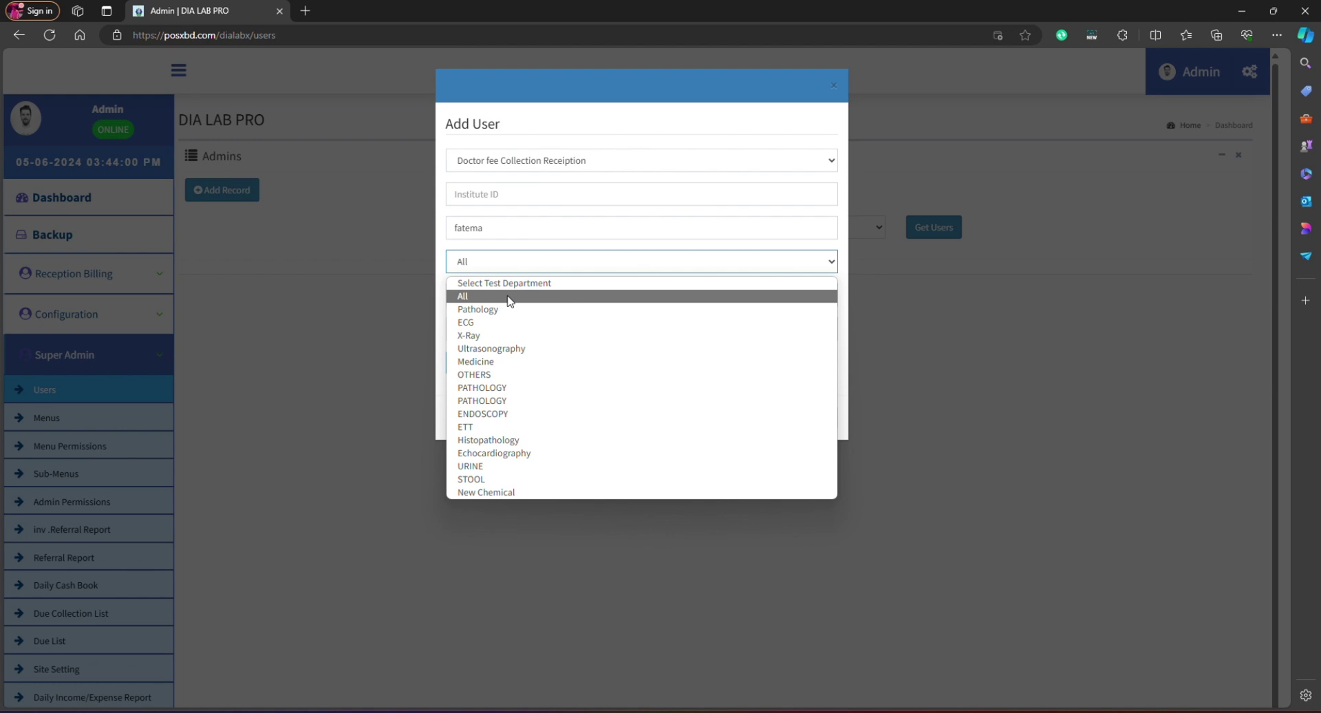
pyautogui.click(511, 297)
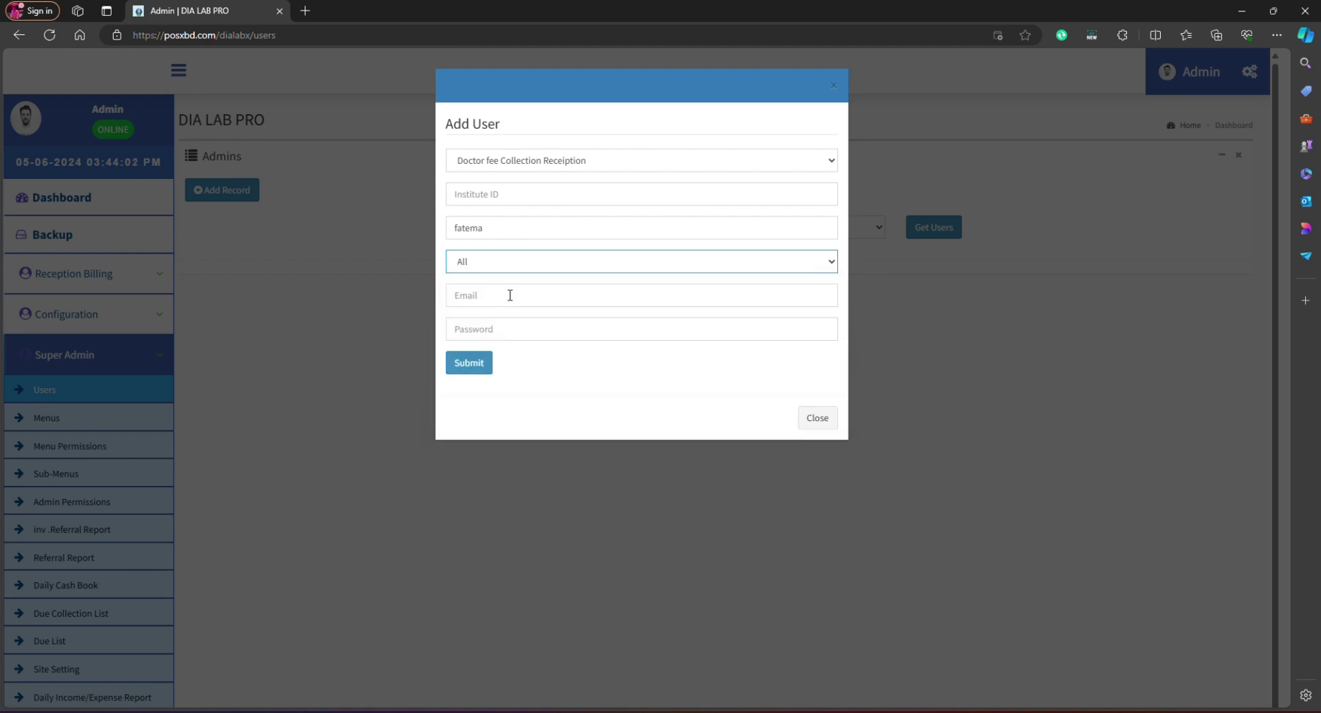
# Step: Fill in the user's e-mail address and password, then submit the form
pyautogui.click(510, 295)
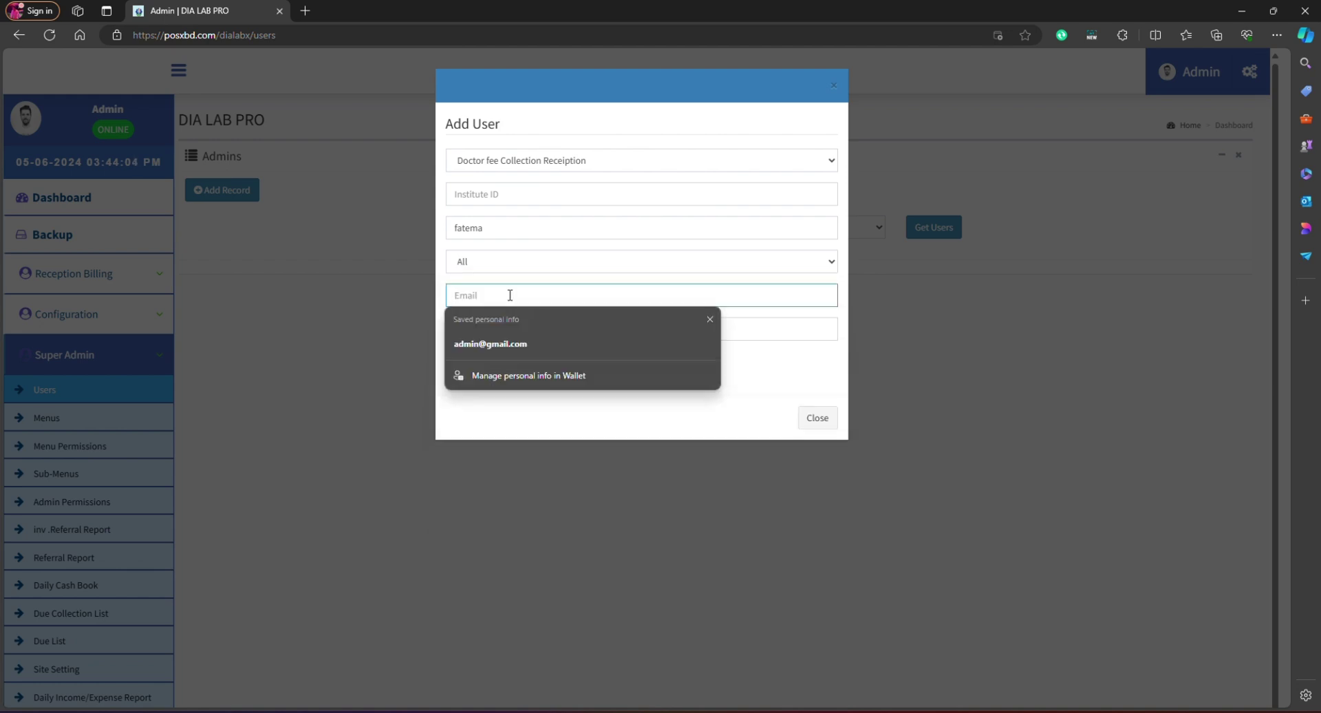
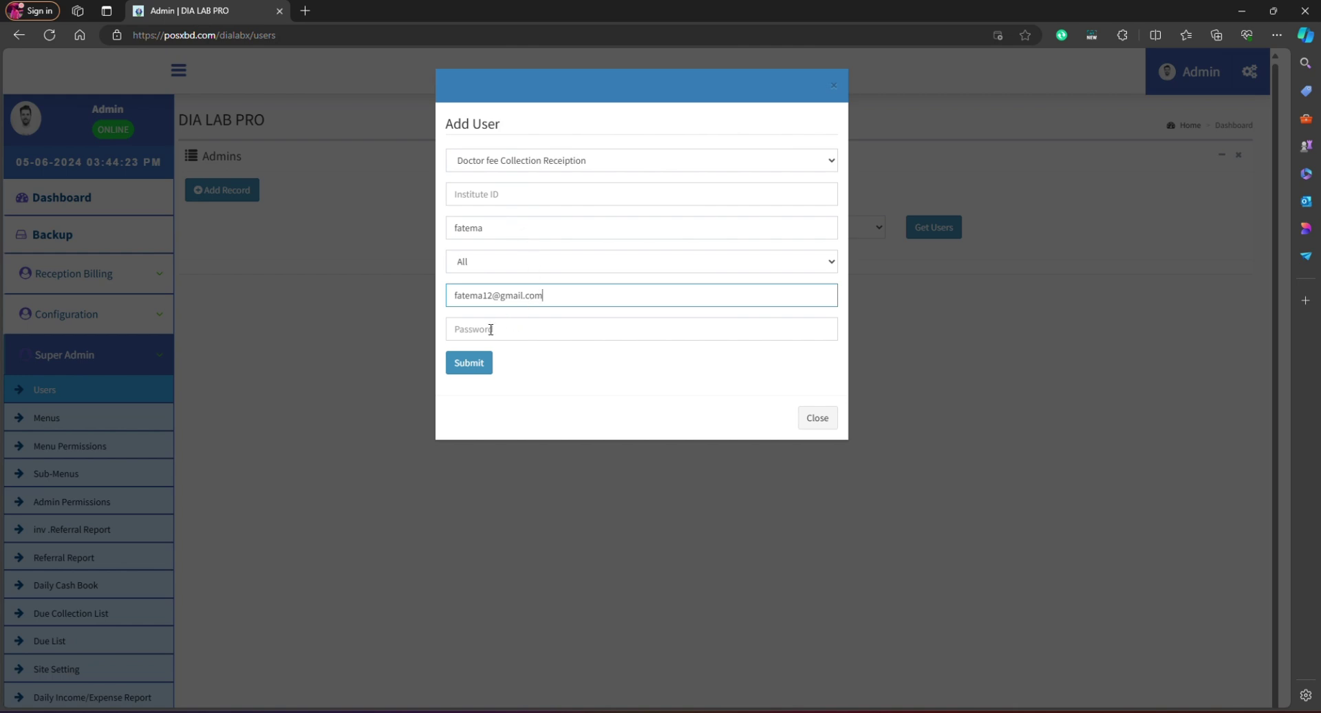
pyautogui.click(491, 330)
pyautogui.write('•')
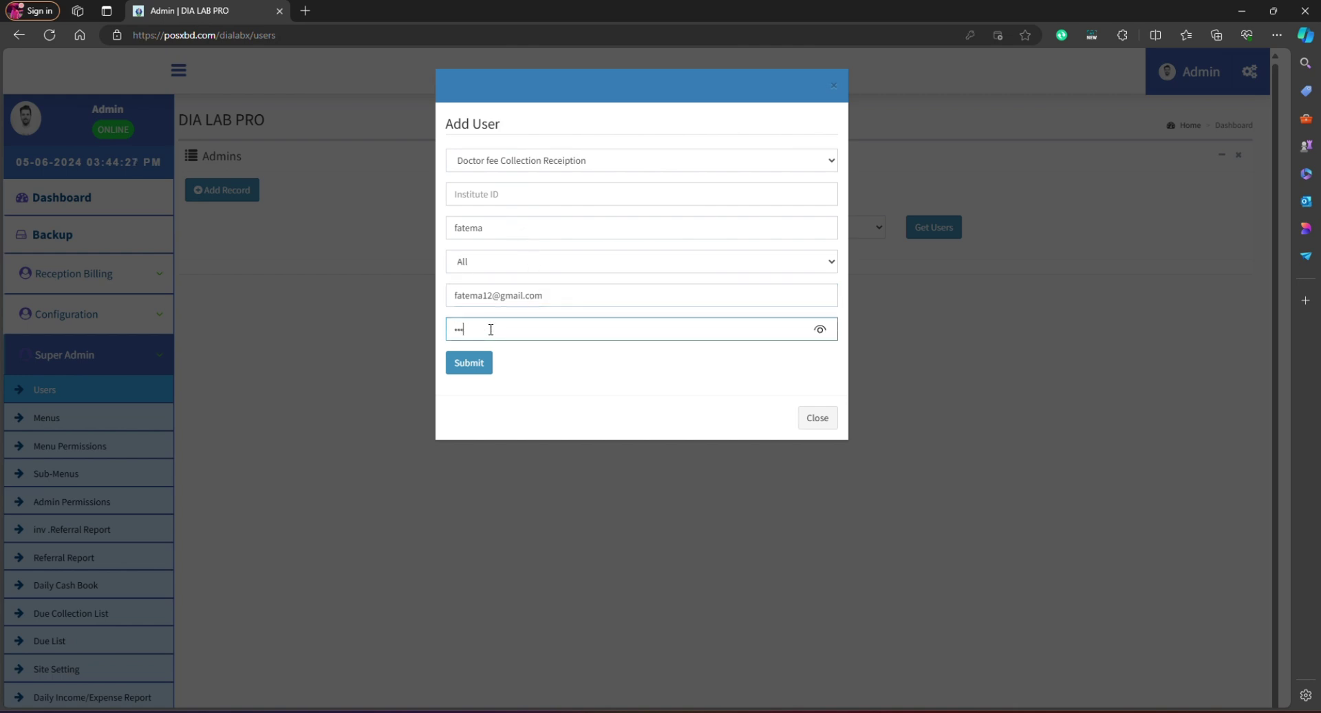
pyautogui.press('BackSpace')
pyautogui.press('BackSpace')
pyautogui.press('BackSpace')
pyautogui.write('•')
pyautogui.moveTo(661, 297); pyautogui.dragTo(450, 300)
pyautogui.click(468, 363)
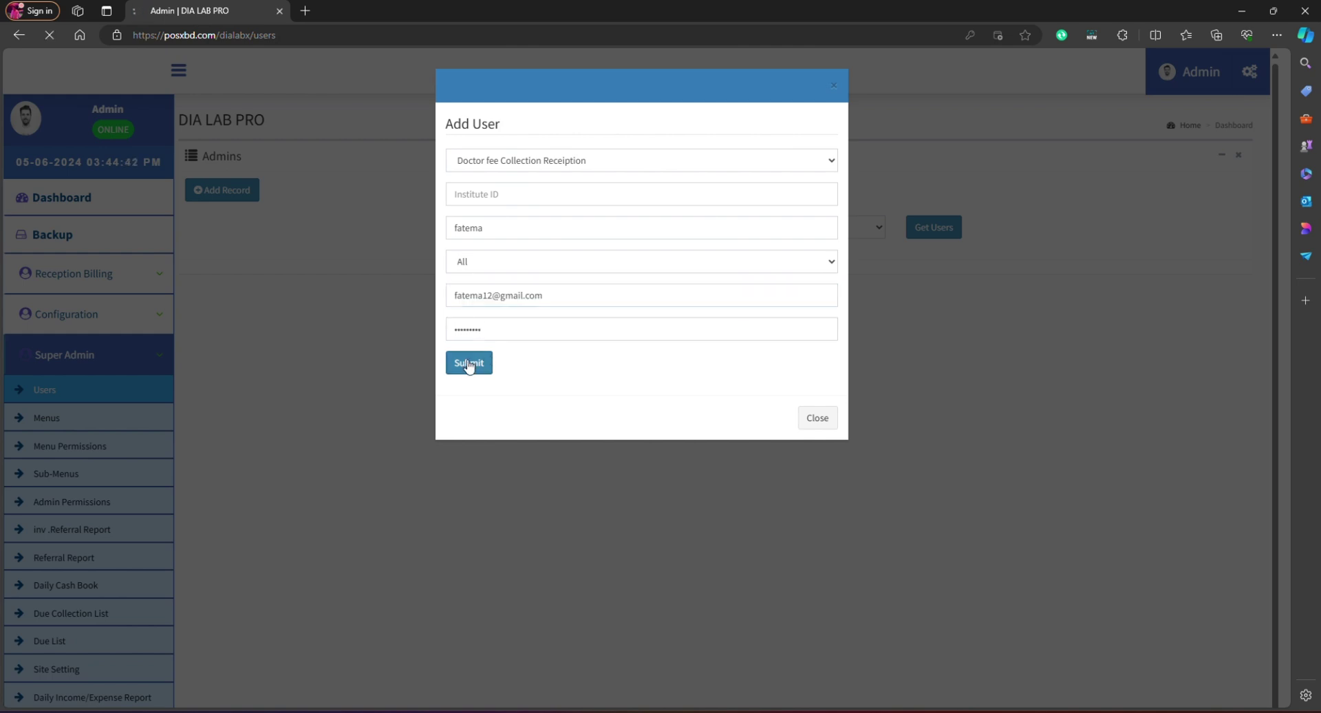
# Step: List users with the Doctor fee Collection Receiption role and decline the browser's save-password offer
pyautogui.click(621, 274)
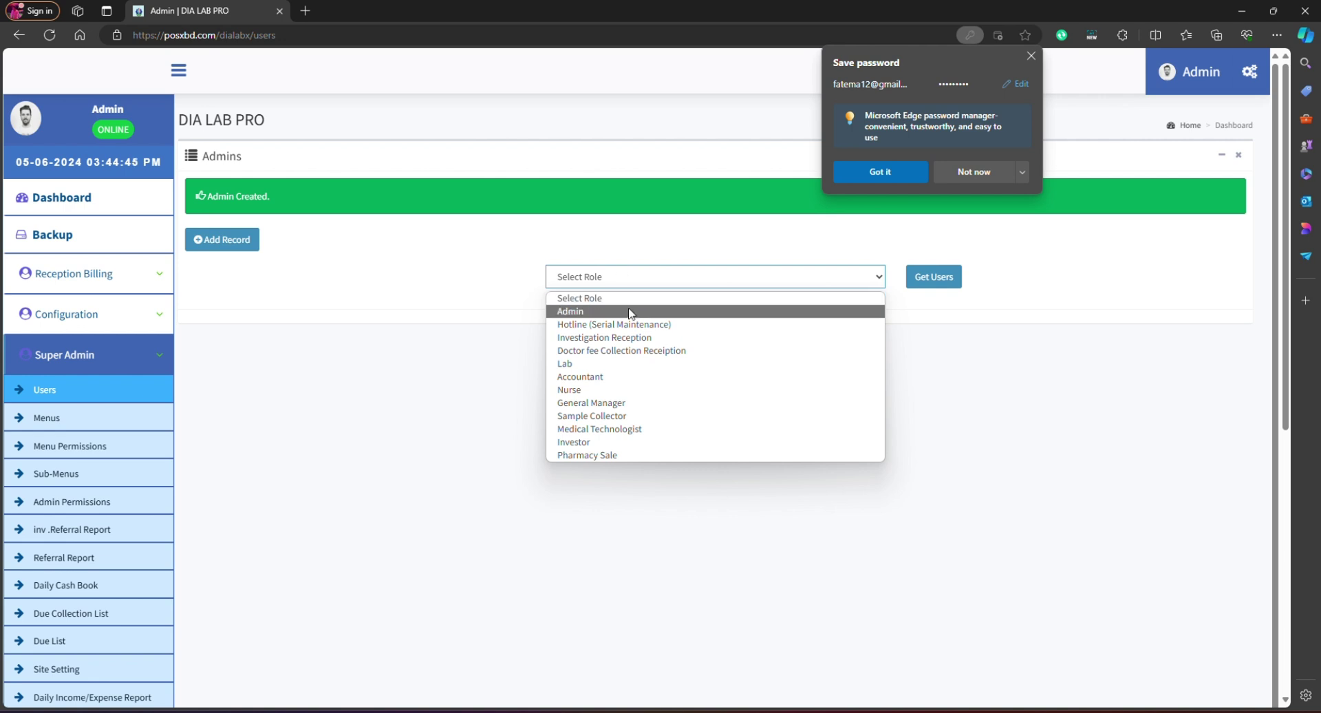
pyautogui.click(656, 351)
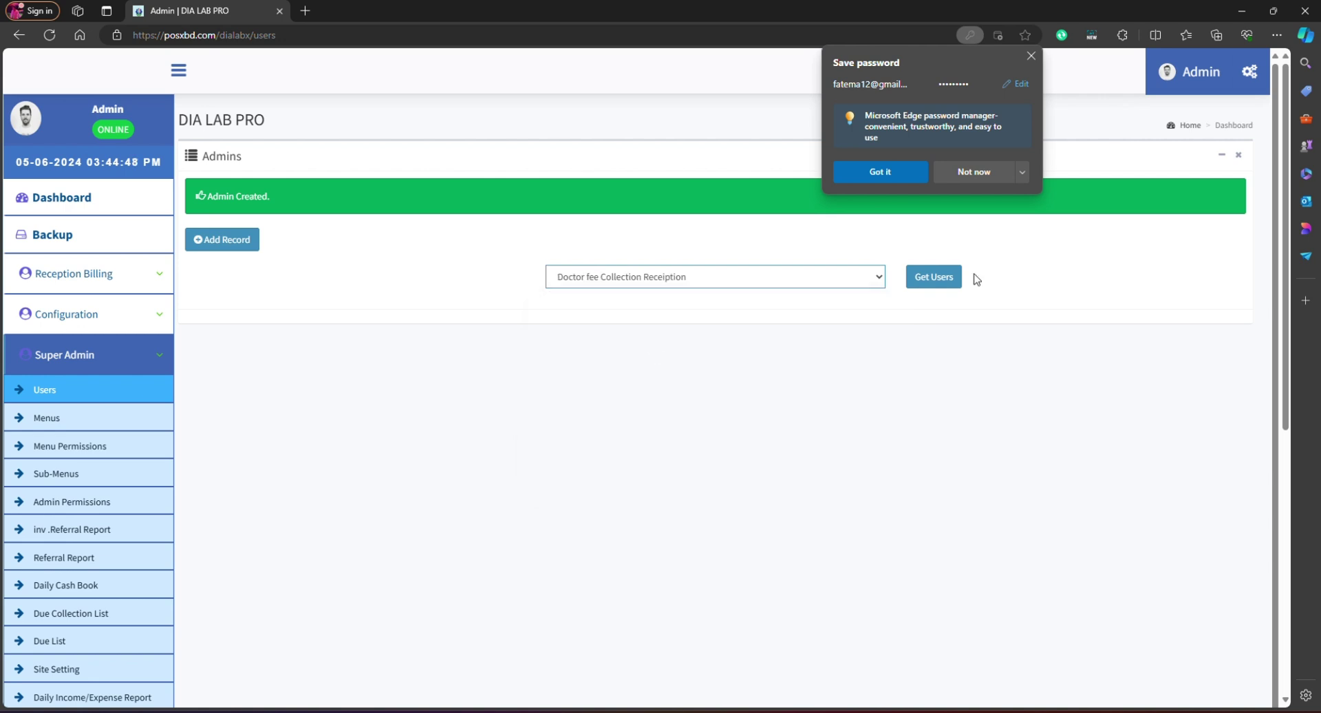
pyautogui.click(932, 276)
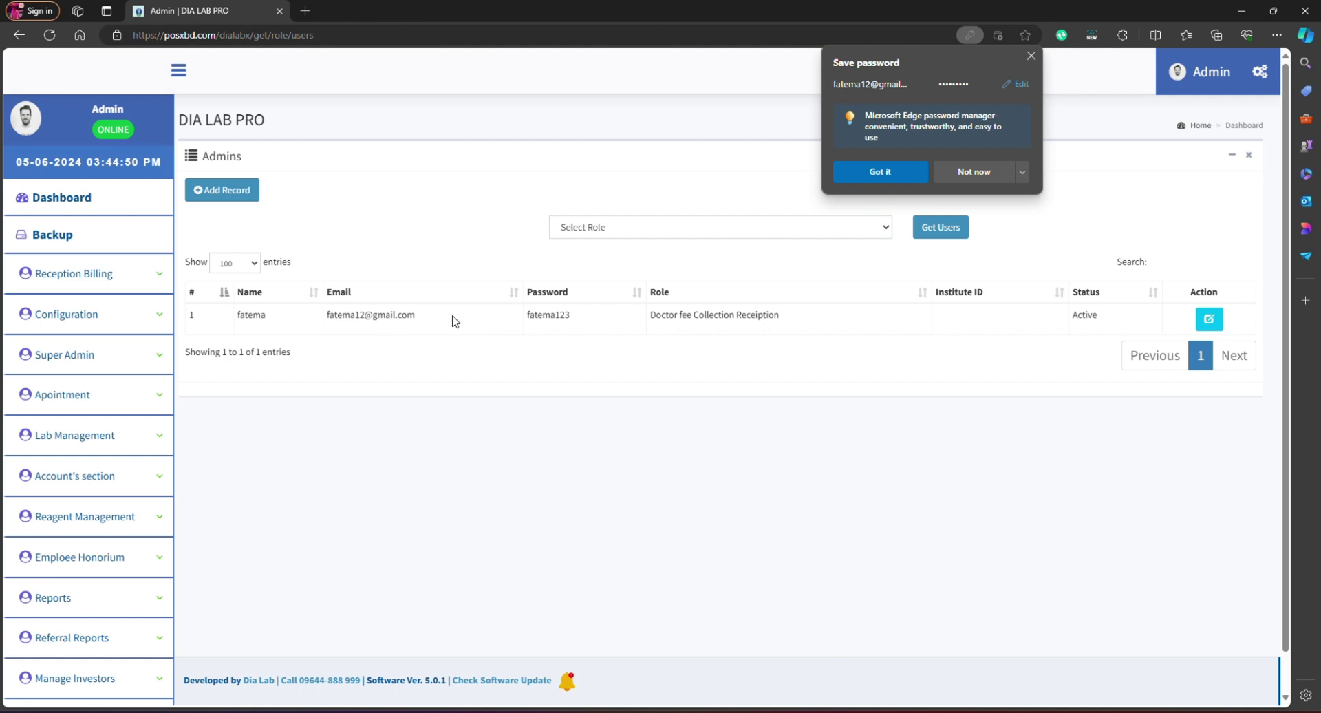
pyautogui.moveTo(453, 318); pyautogui.dragTo(329, 315)
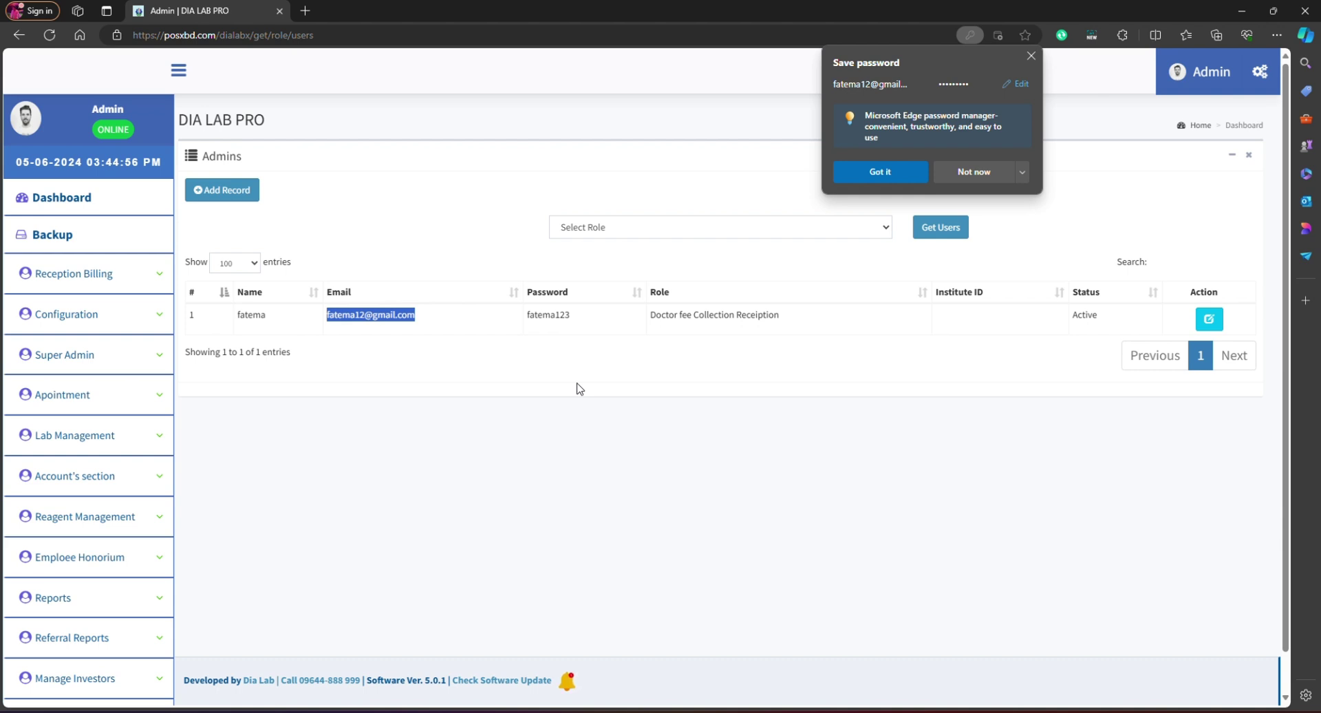
pyautogui.click(1001, 172)
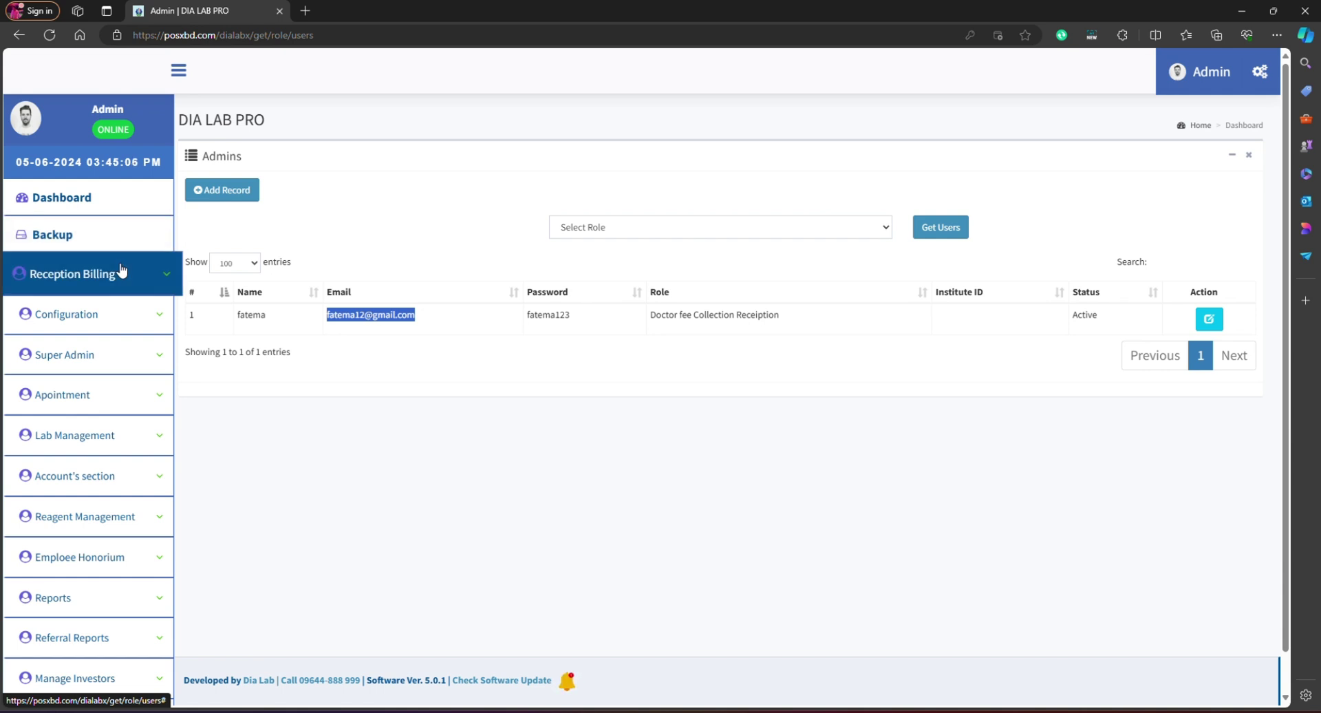
# Step: Open Admin Permissions and select the new Doctor fee Collection Receiption user
pyautogui.click(69, 358)
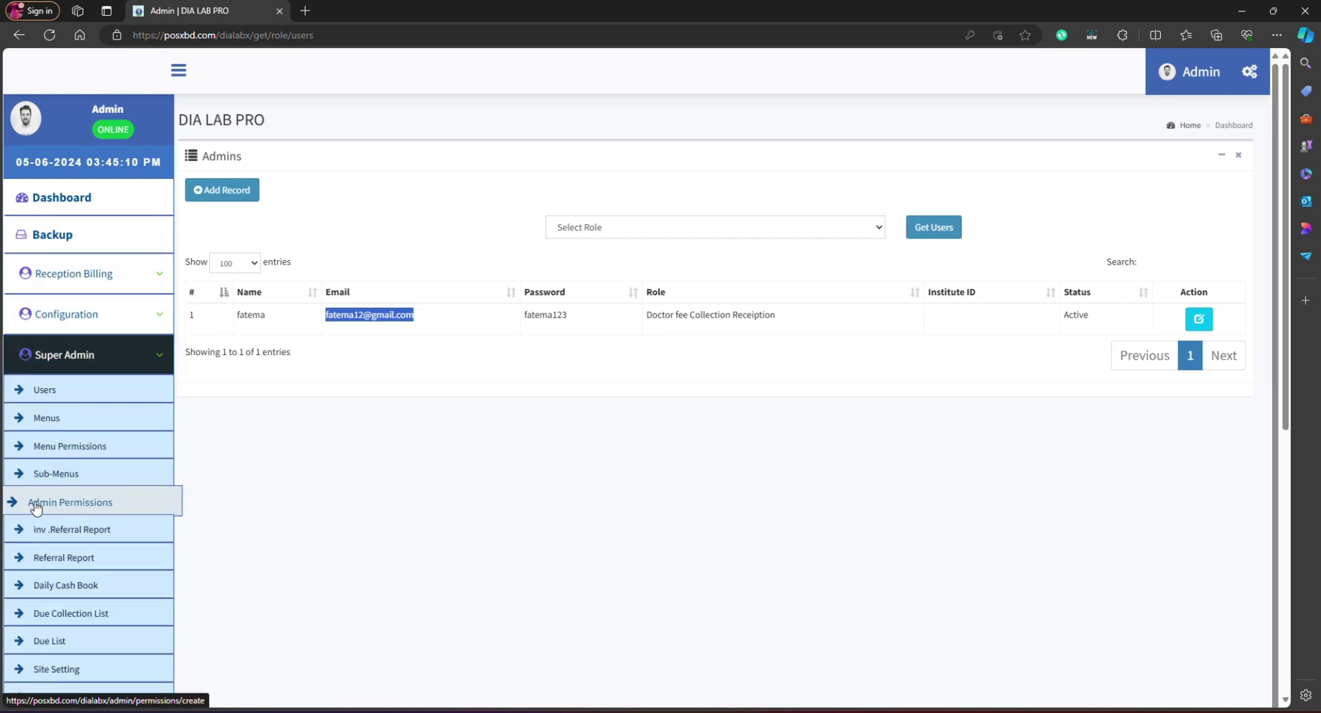
pyautogui.click(57, 507)
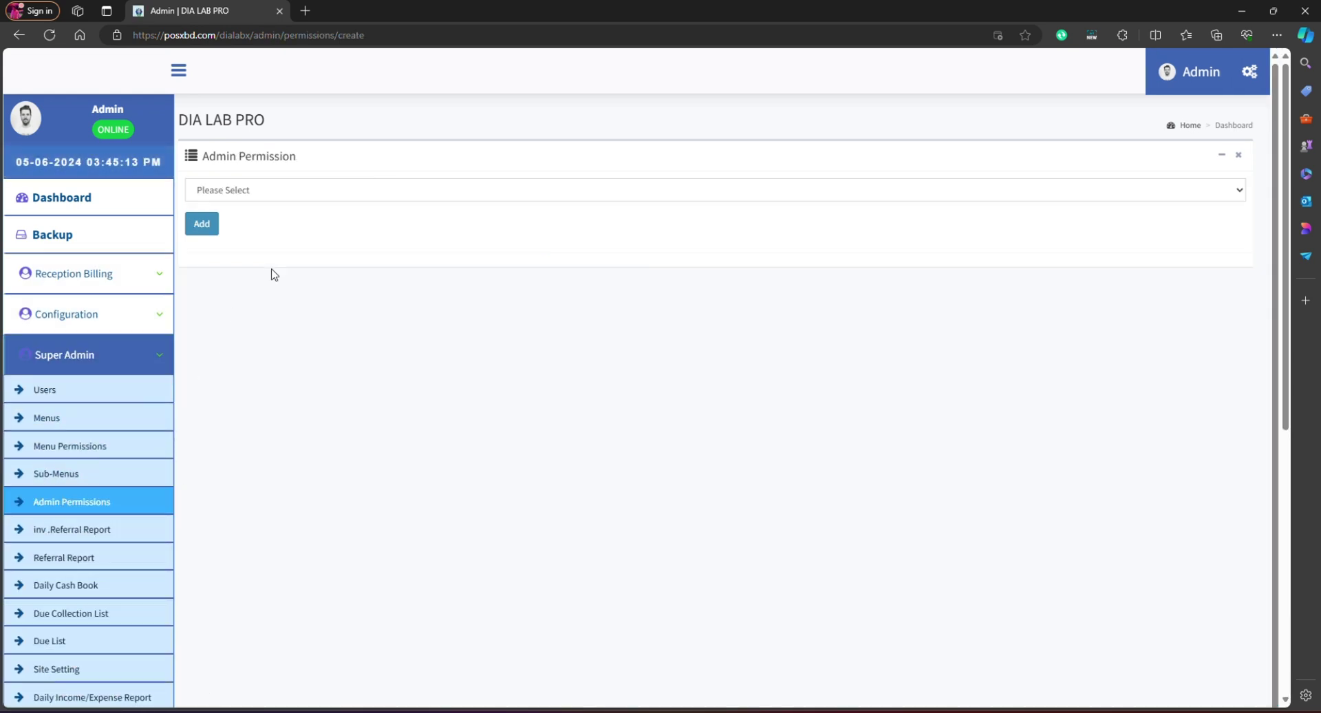
pyautogui.click(338, 196)
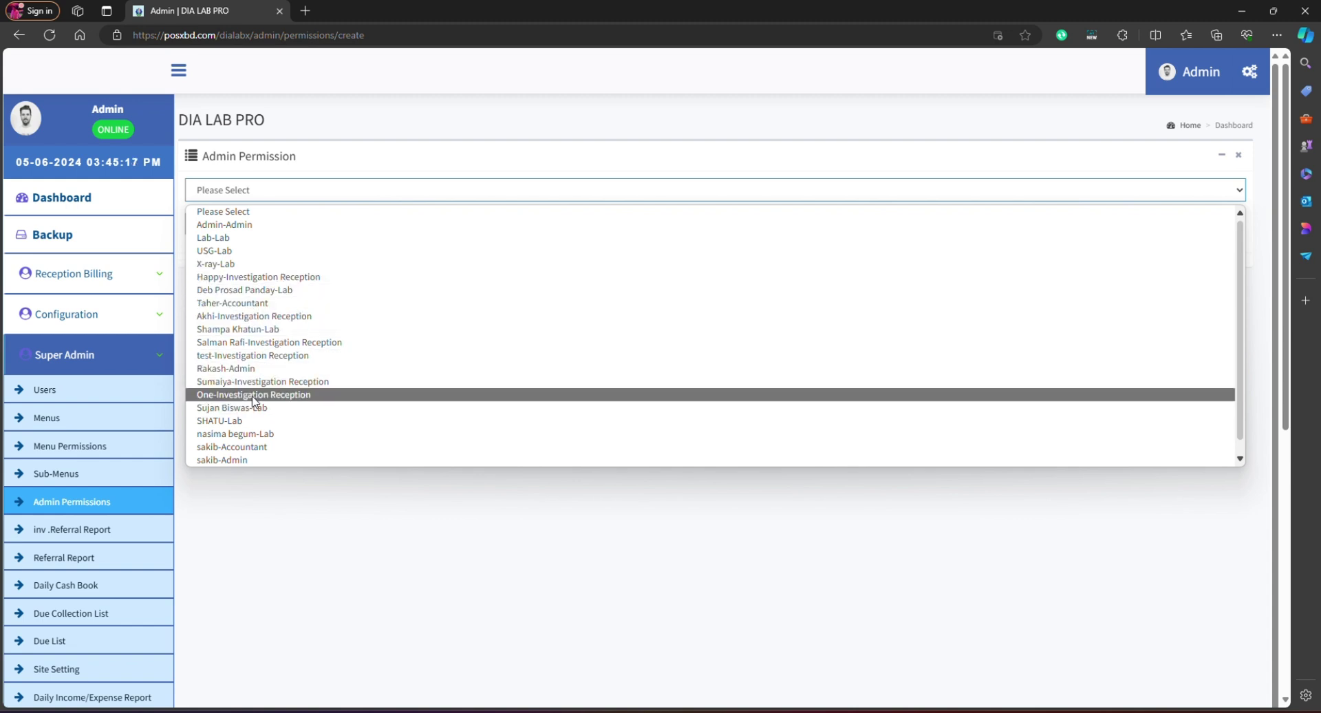
pyautogui.scroll(-1, 255, 402)
pyautogui.click(296, 459)
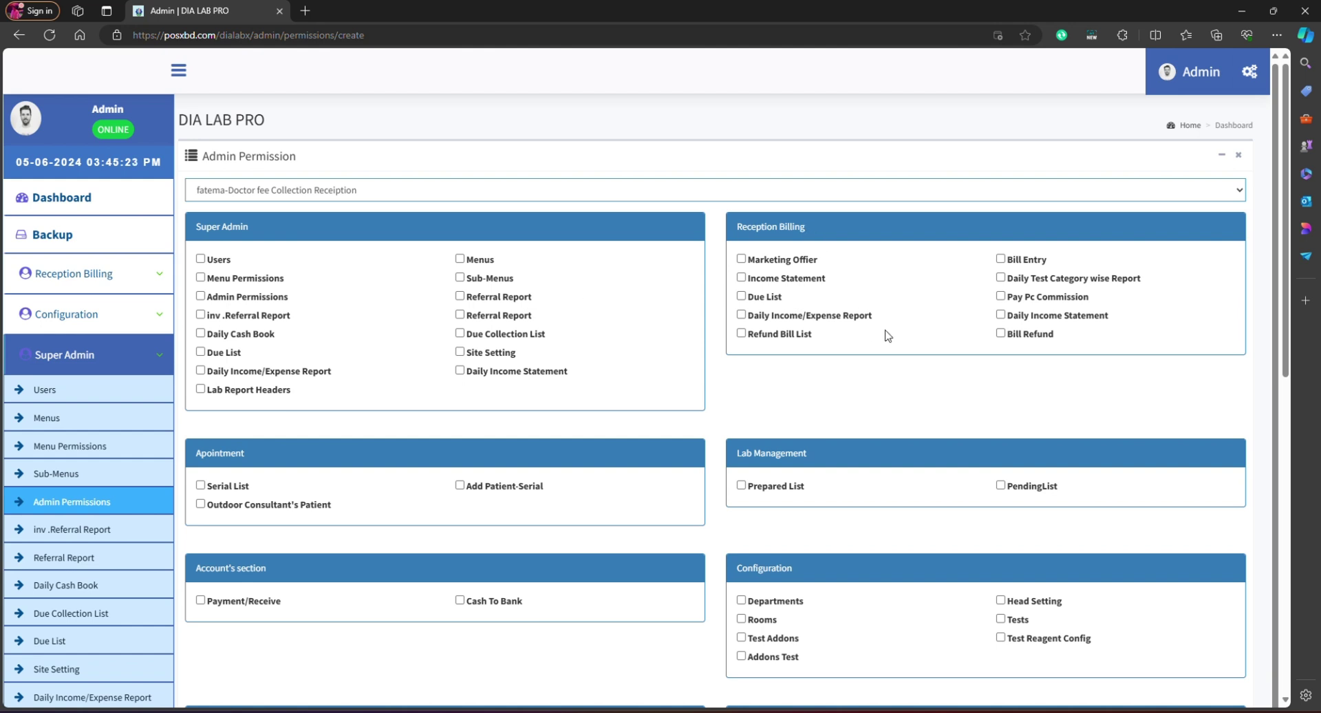
# Step: Tick all ten Reception Billing permissions, from Bill Entry through Refund Bill List
pyautogui.click(1001, 259)
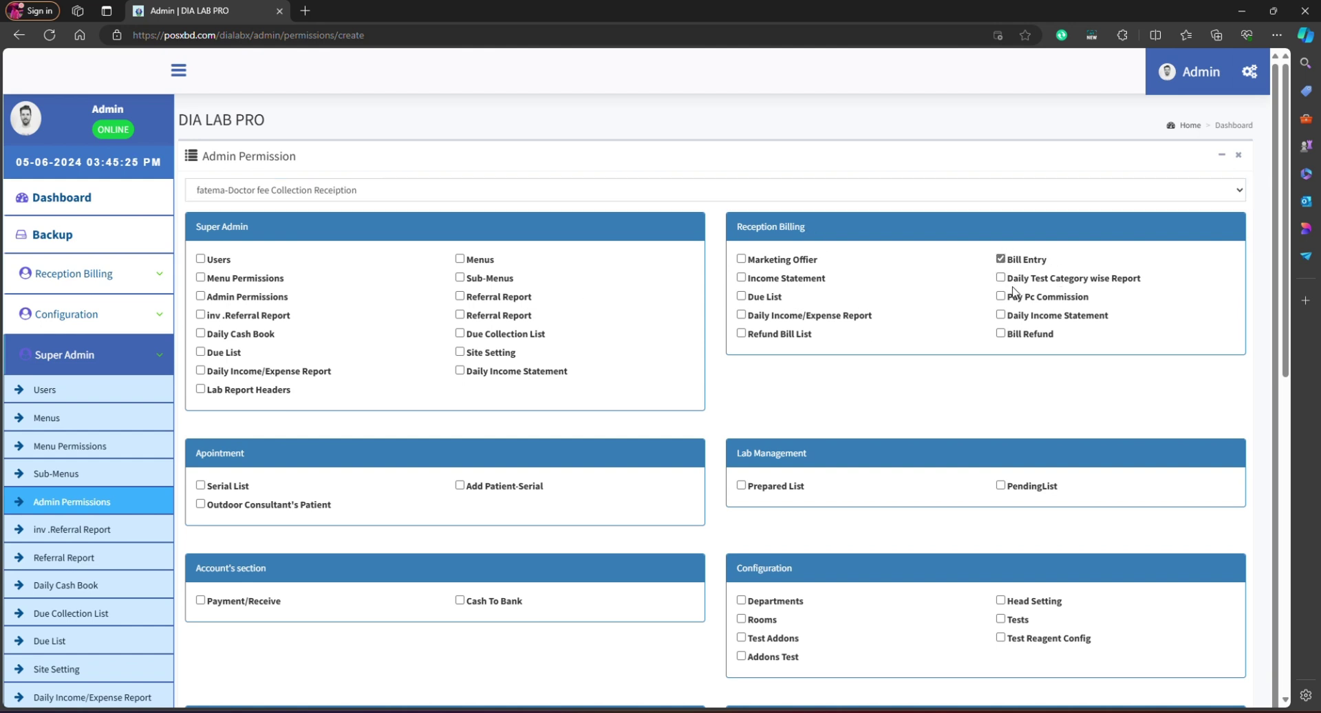
pyautogui.click(1001, 277)
pyautogui.click(1001, 295)
pyautogui.click(1002, 315)
pyautogui.click(1001, 333)
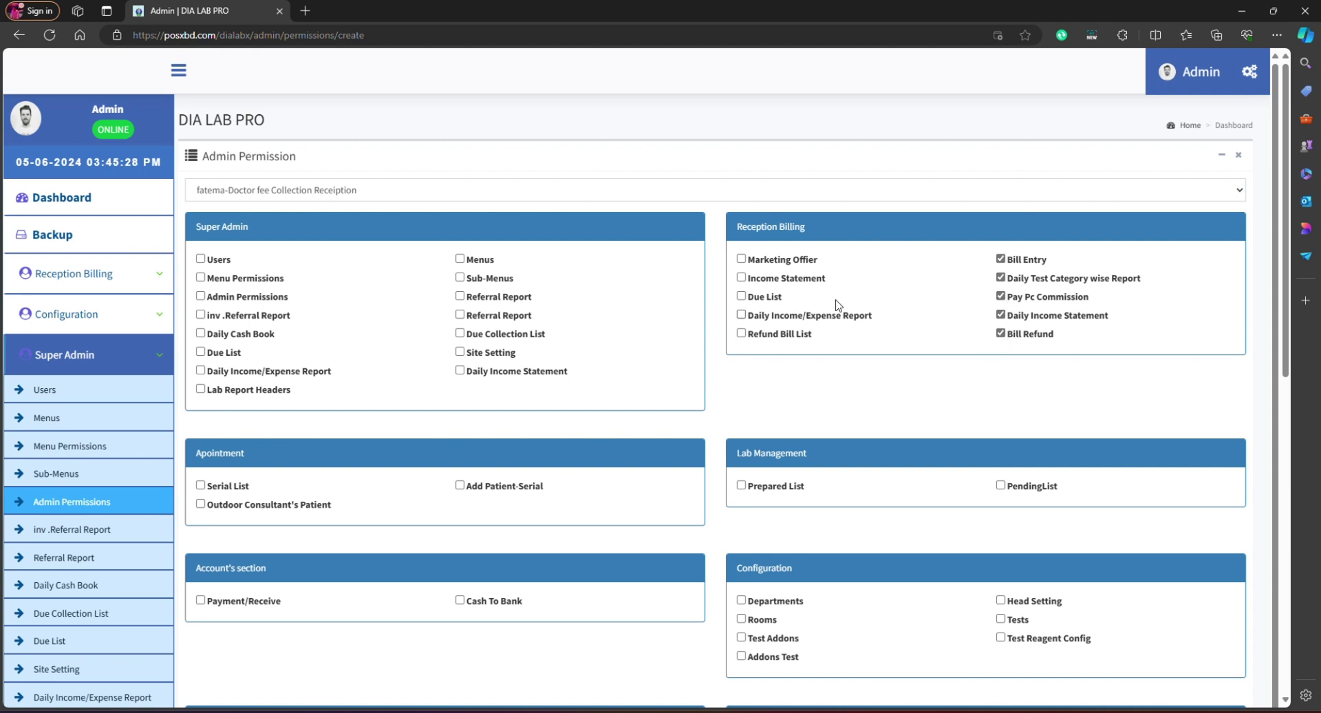
pyautogui.click(742, 259)
pyautogui.click(742, 278)
pyautogui.click(742, 297)
pyautogui.click(742, 315)
pyautogui.click(742, 334)
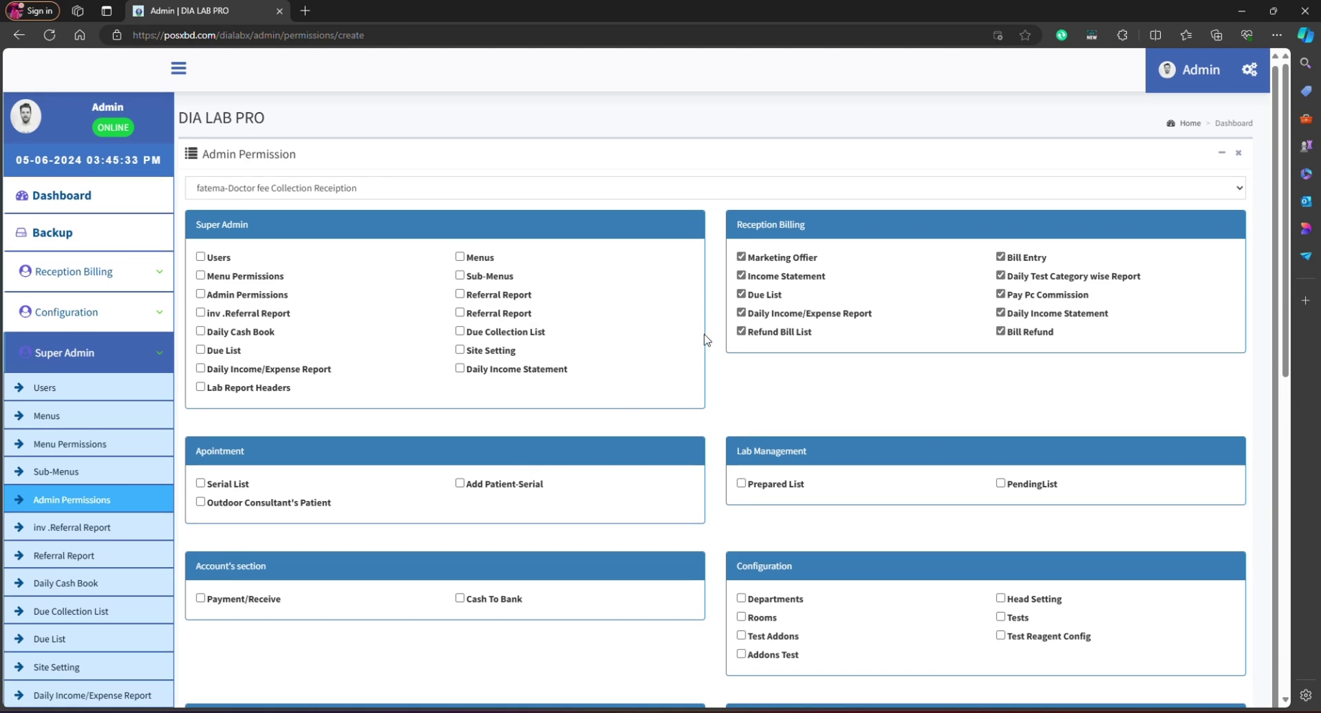
pyautogui.scroll(-10, 706, 337)
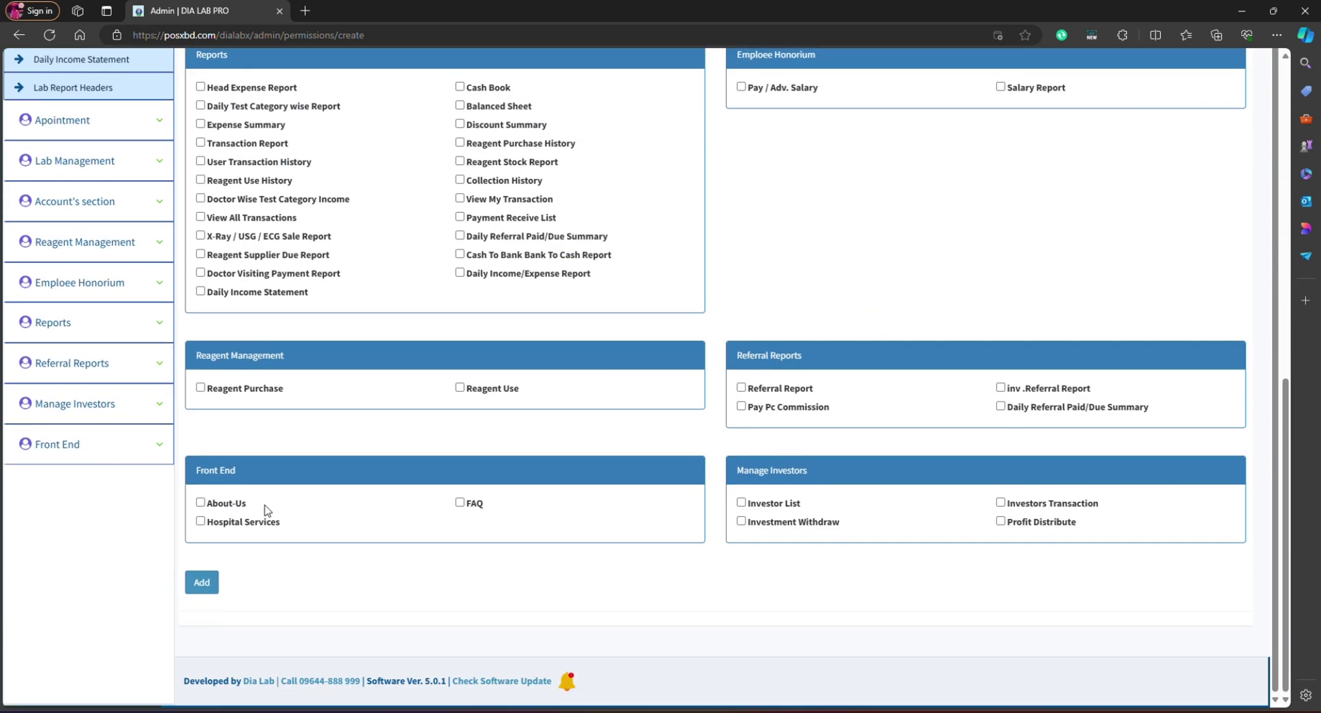
# Step: Save the user's permissions and sign out of the admin account
pyautogui.click(201, 582)
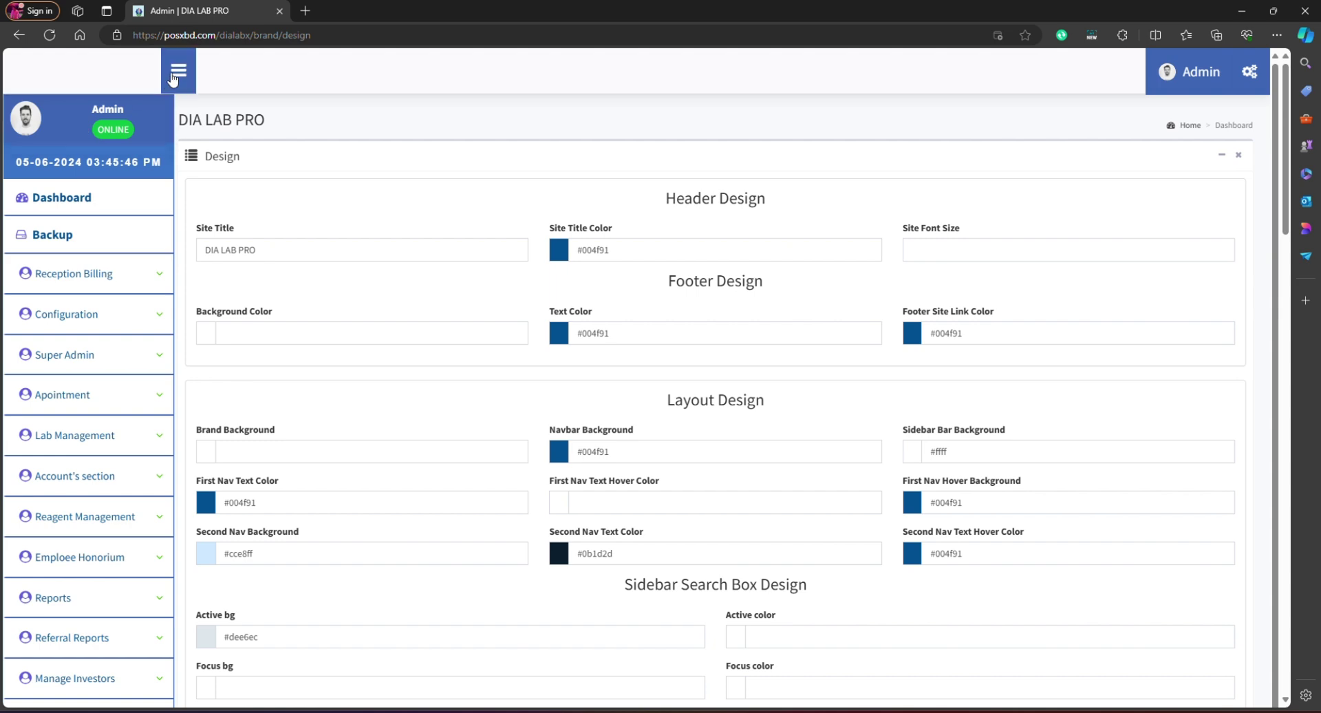
pyautogui.click(179, 70)
pyautogui.click(1227, 89)
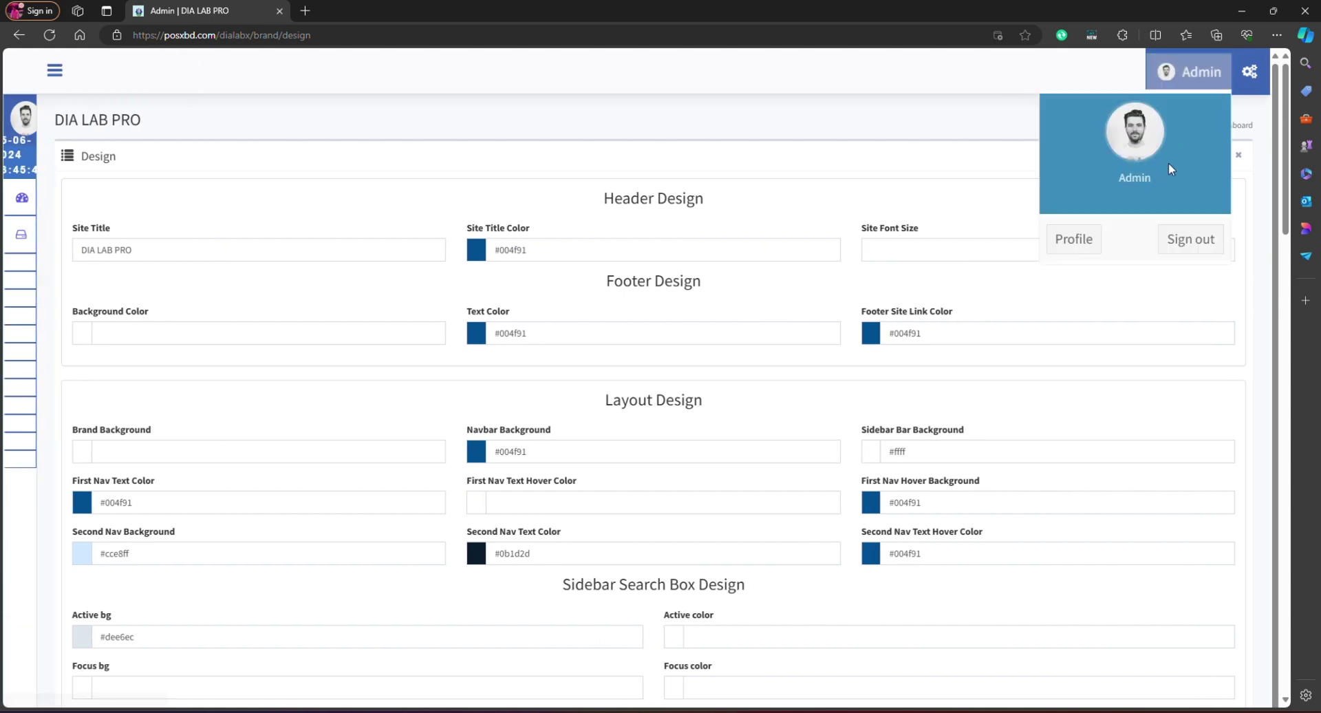
pyautogui.click(1180, 249)
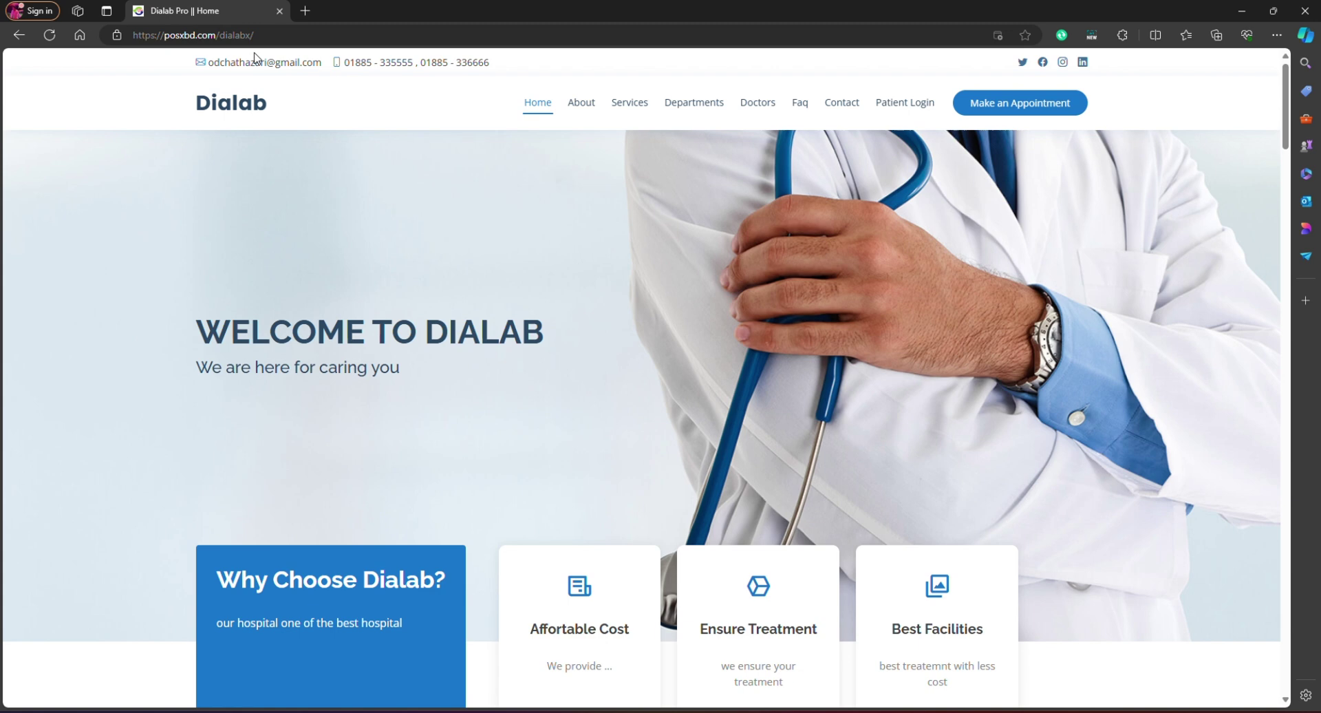
# Step: Load the /dialabx/admin login page and enter the reception user's e-mail
pyautogui.click(302, 35)
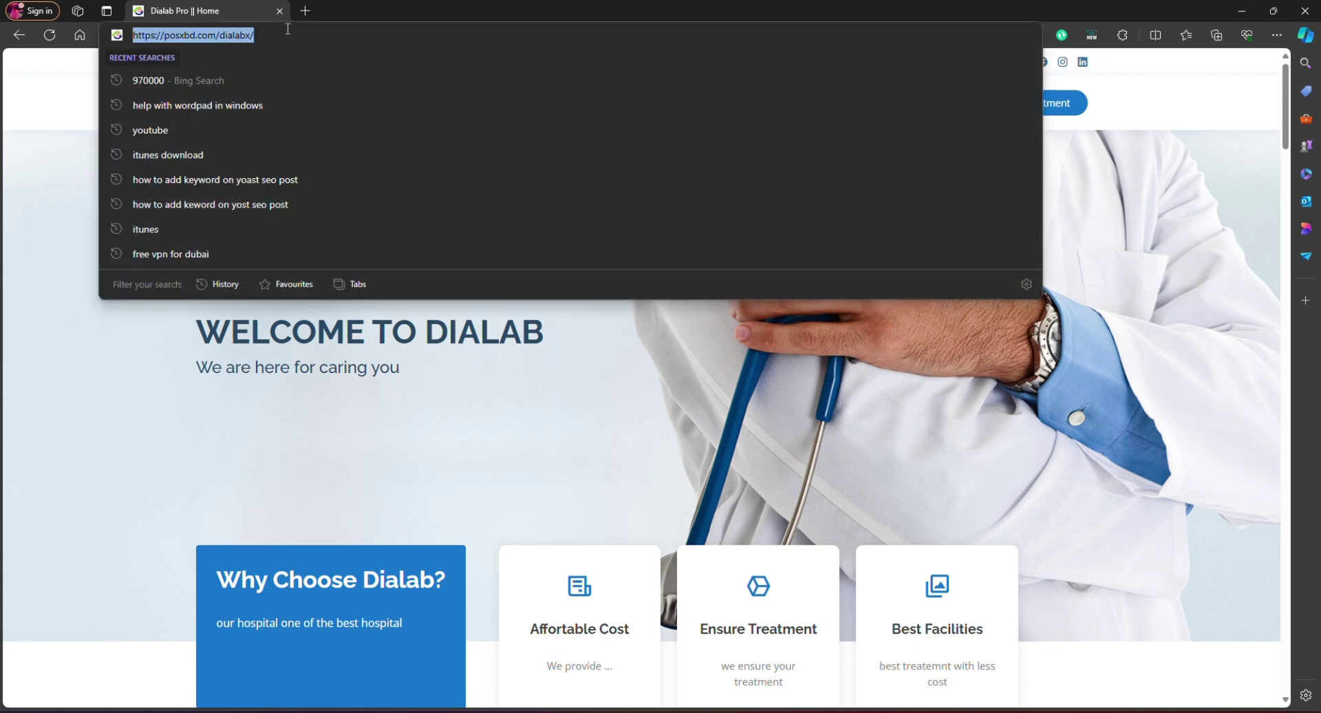
pyautogui.click(302, 35)
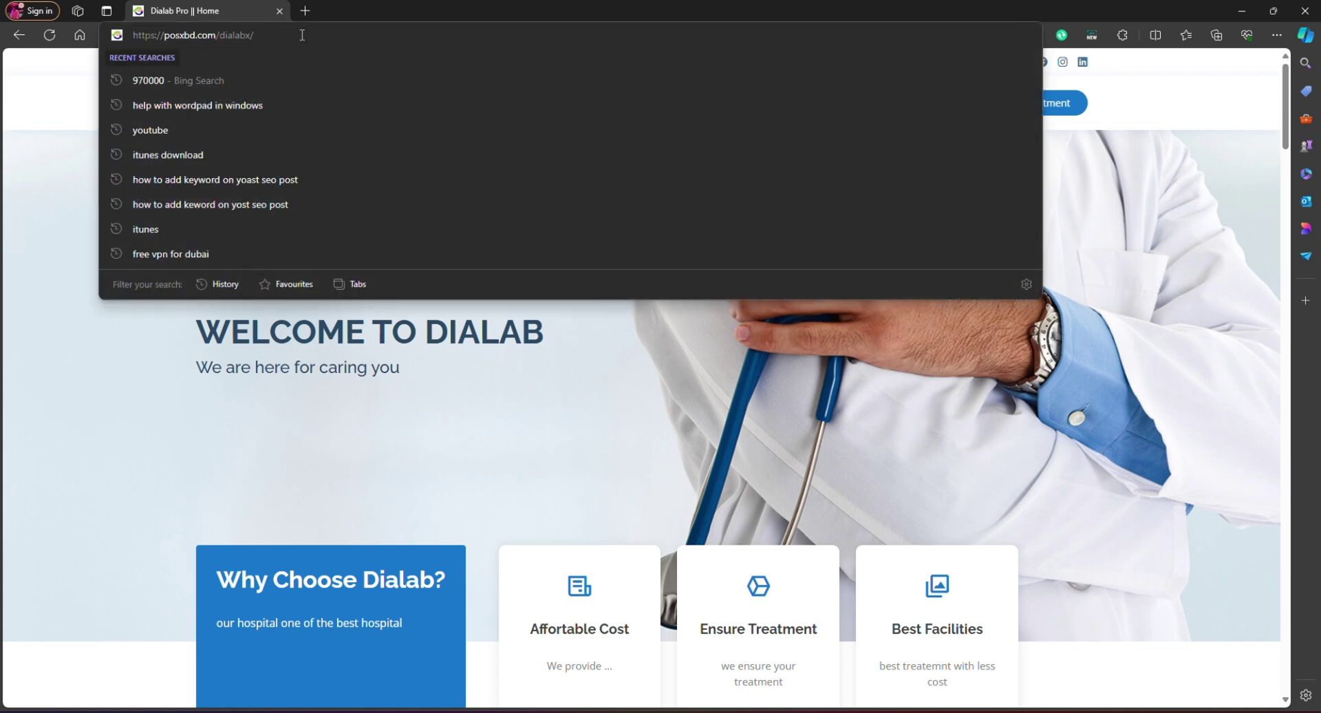
pyautogui.write('admin')
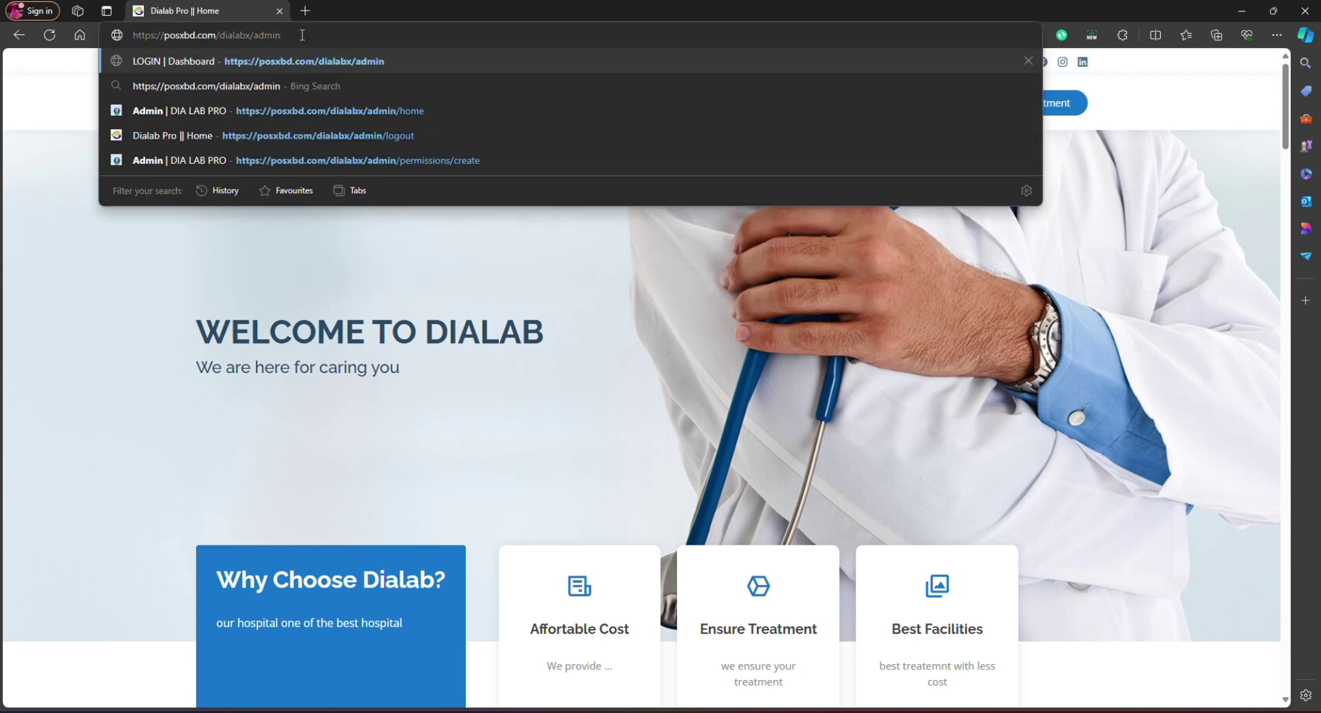
pyautogui.press('Return')
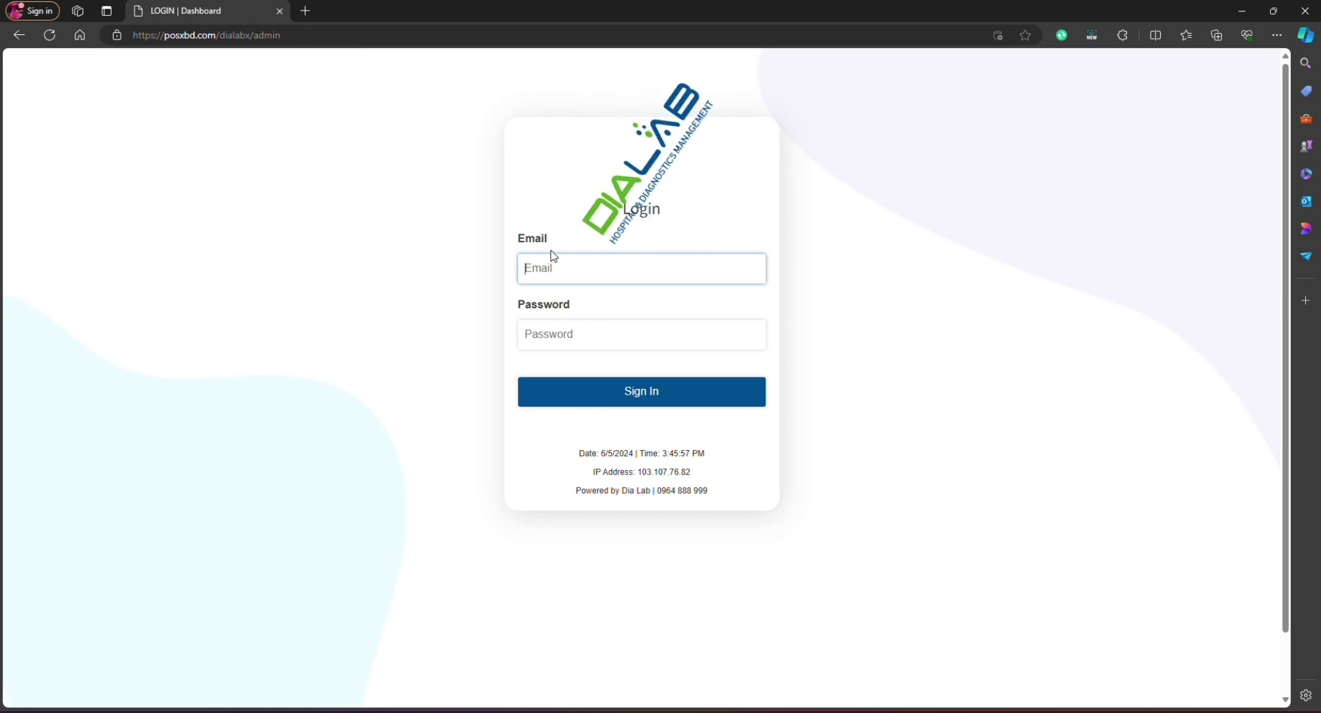
pyautogui.click(547, 262)
pyautogui.press('Down')
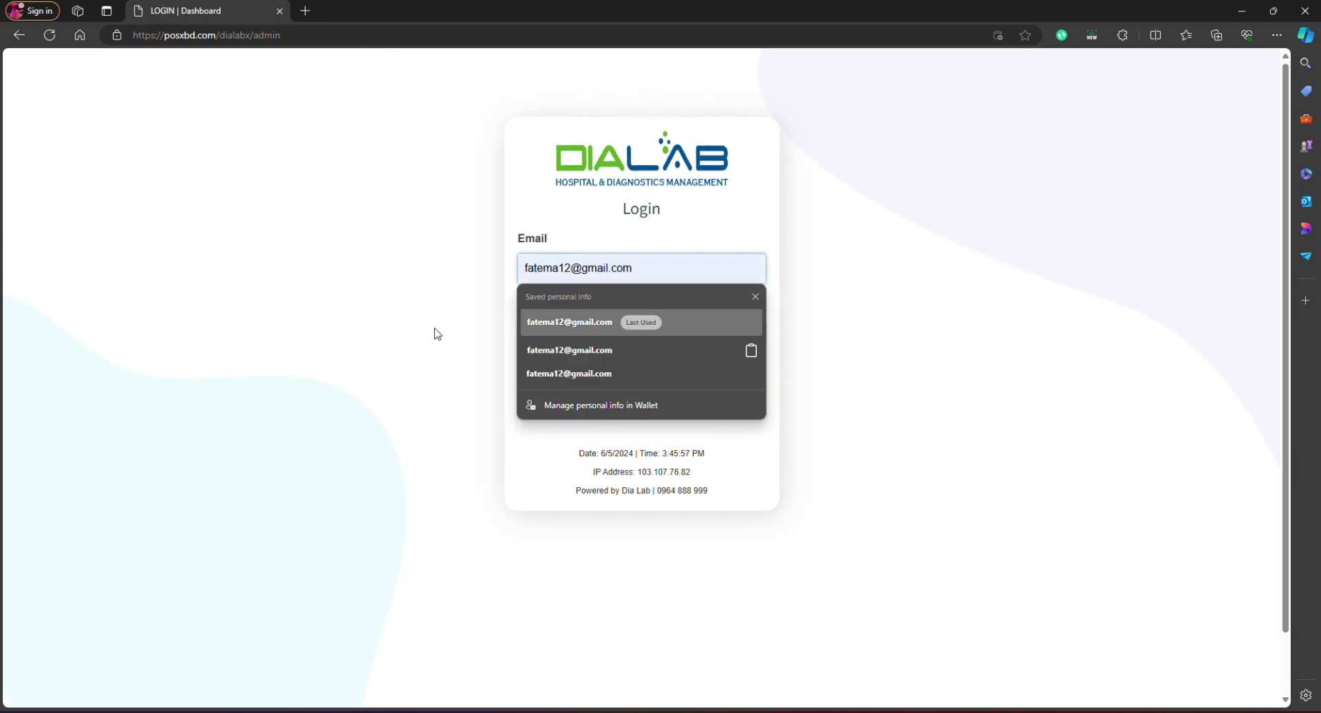
pyautogui.click(438, 334)
# Step: Log in as the reception user and open Reception Billing > Bill Entry
pyautogui.click(590, 326)
pyautogui.write('12')
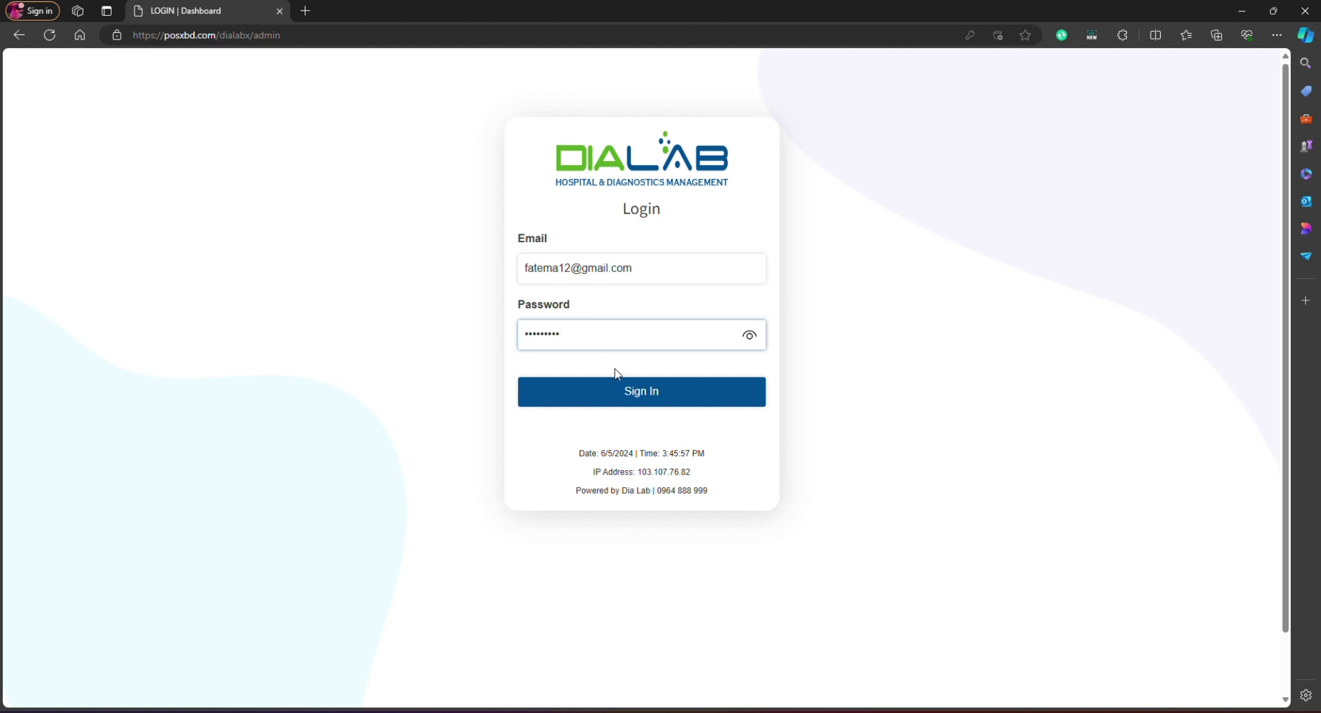
pyautogui.click(672, 391)
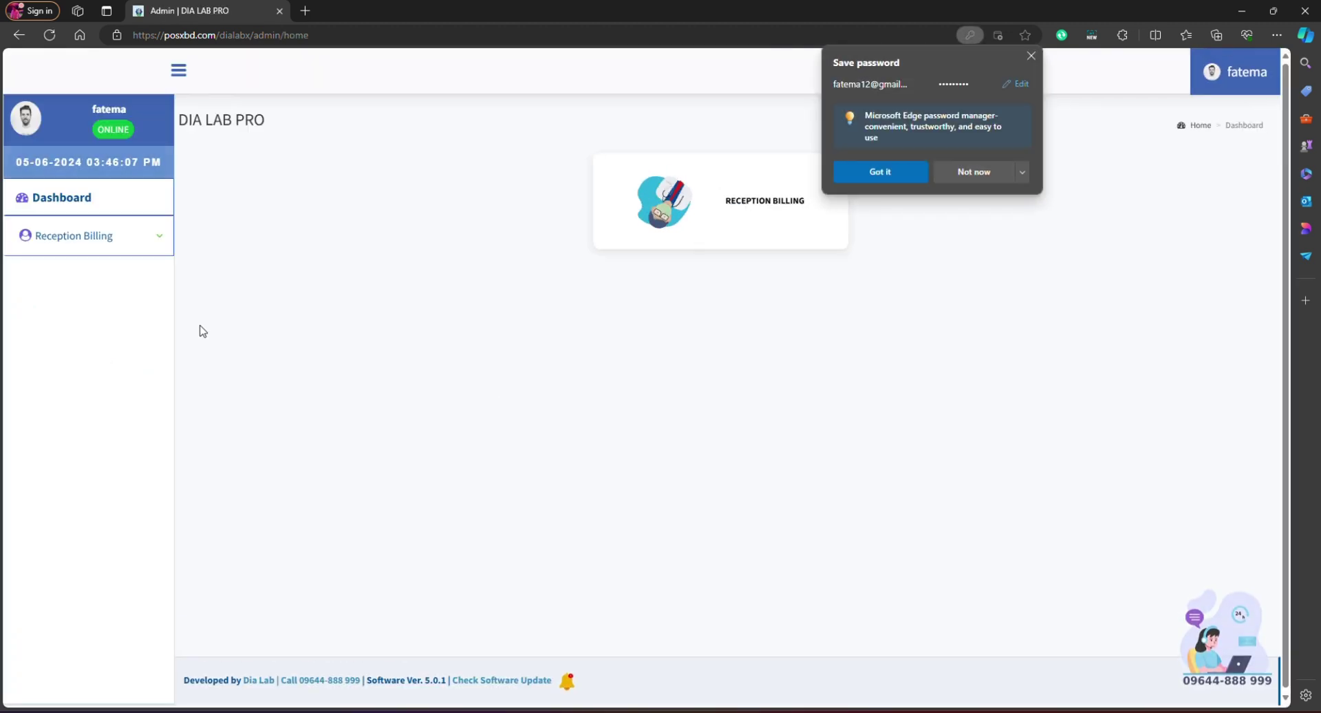
pyautogui.click(998, 173)
pyautogui.click(123, 240)
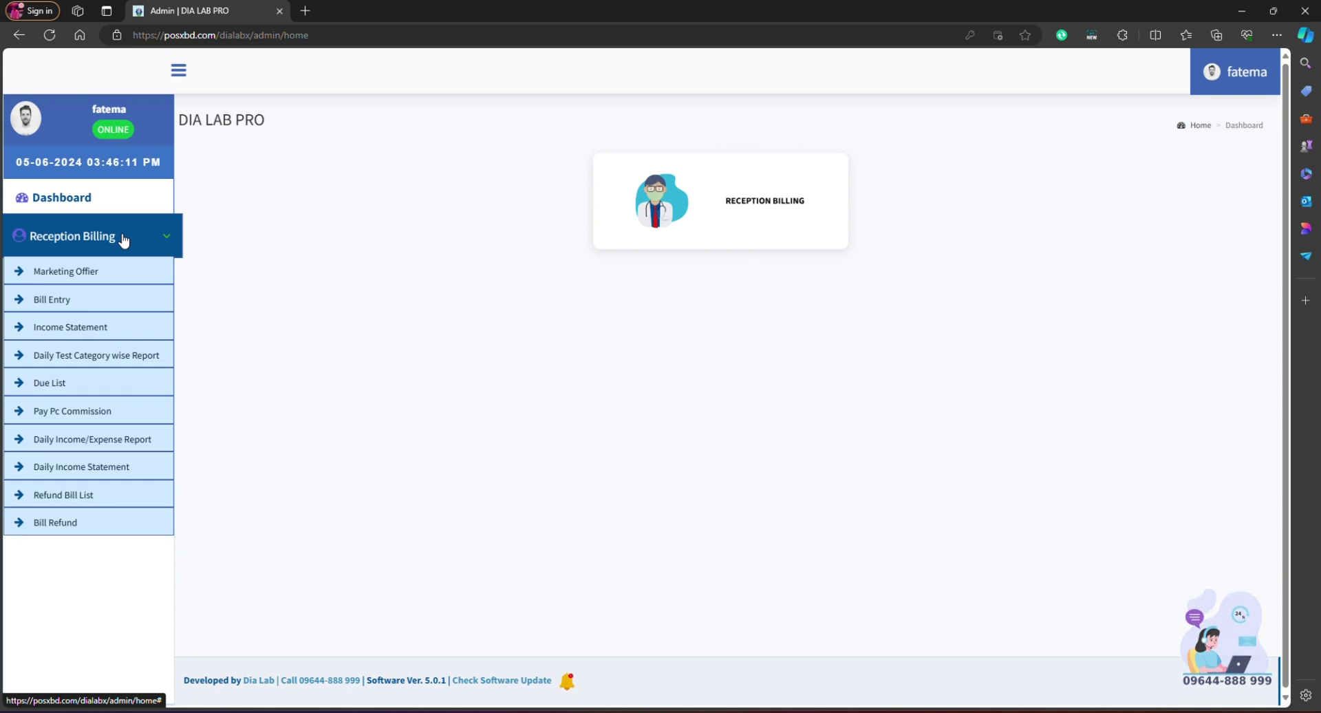
pyautogui.click(52, 300)
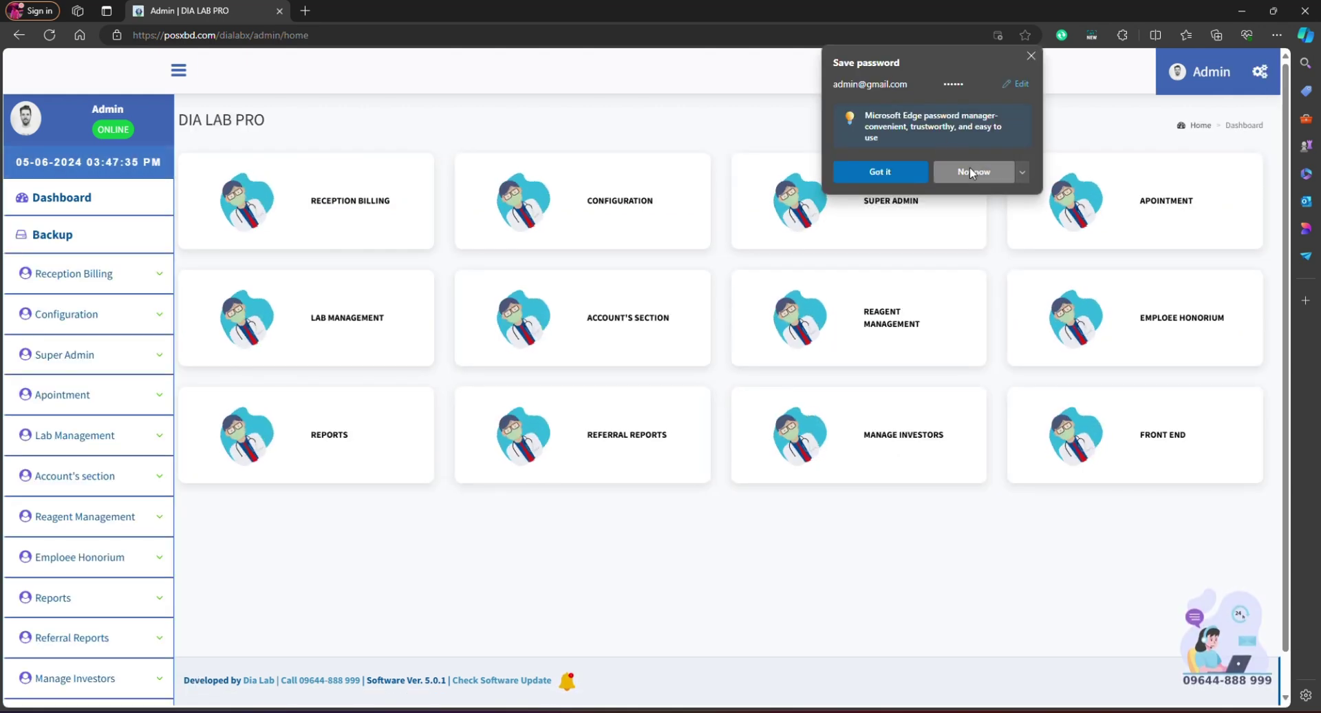
pyautogui.click(964, 171)
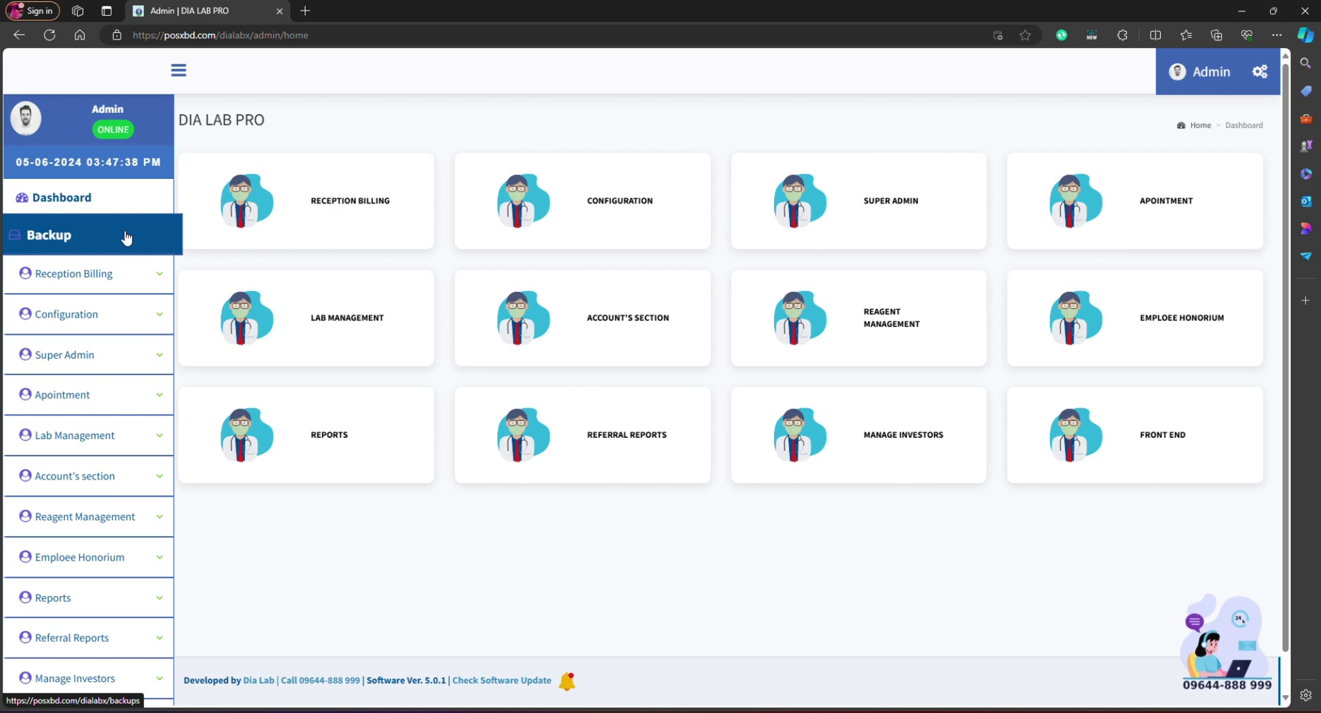
# Step: Open Super Admin > Users and filter the user list by the Lab role
pyautogui.click(126, 361)
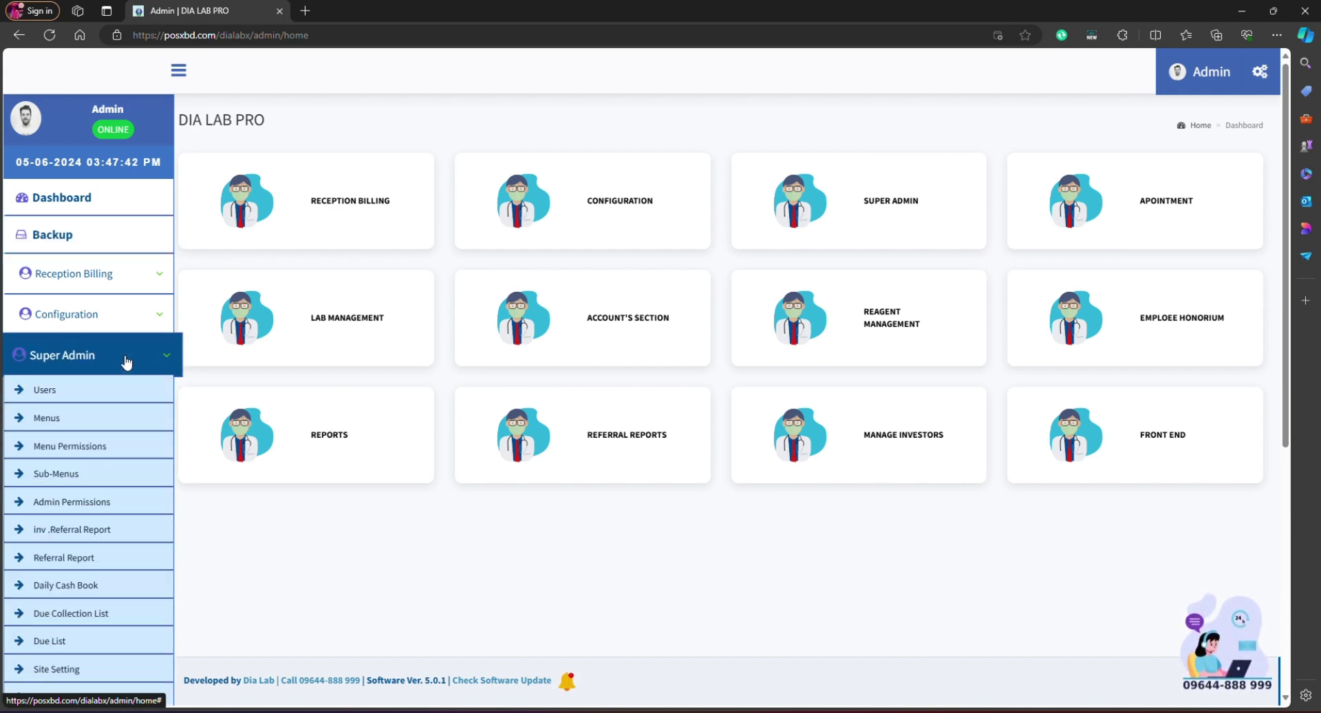
pyautogui.click(64, 384)
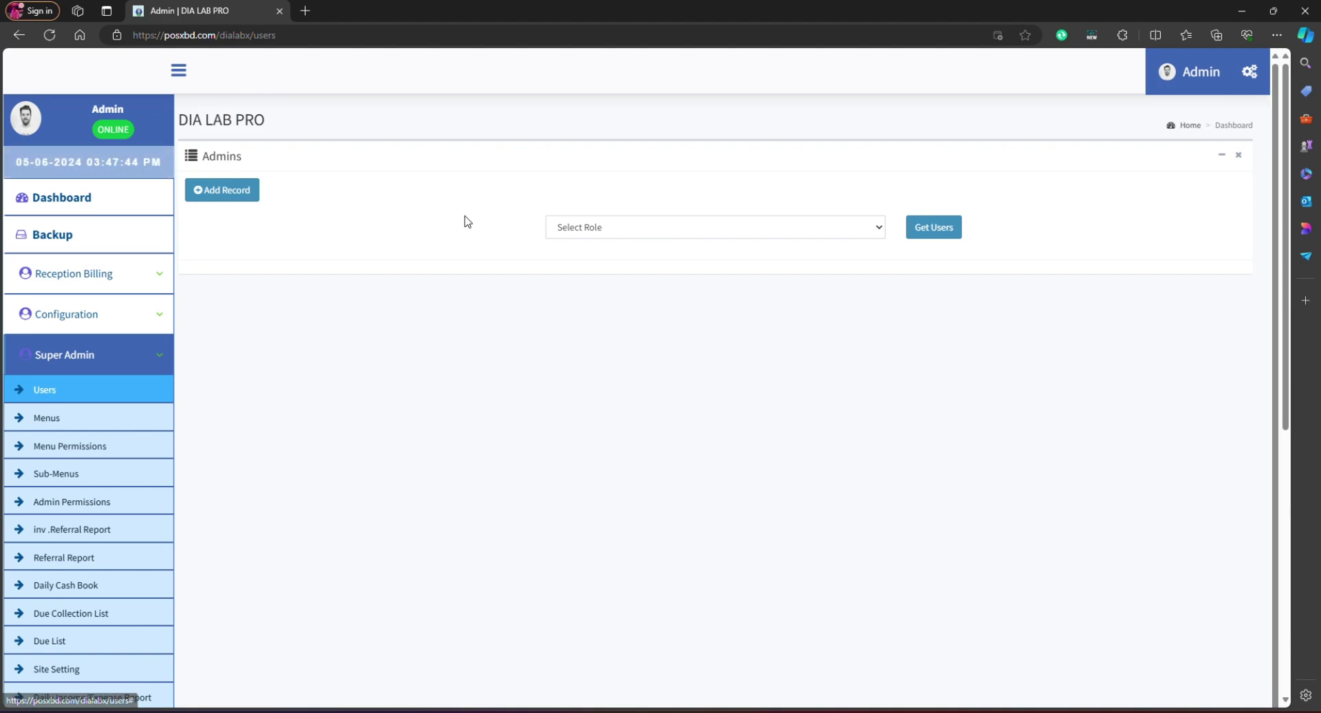
pyautogui.click(231, 190)
pyautogui.click(823, 413)
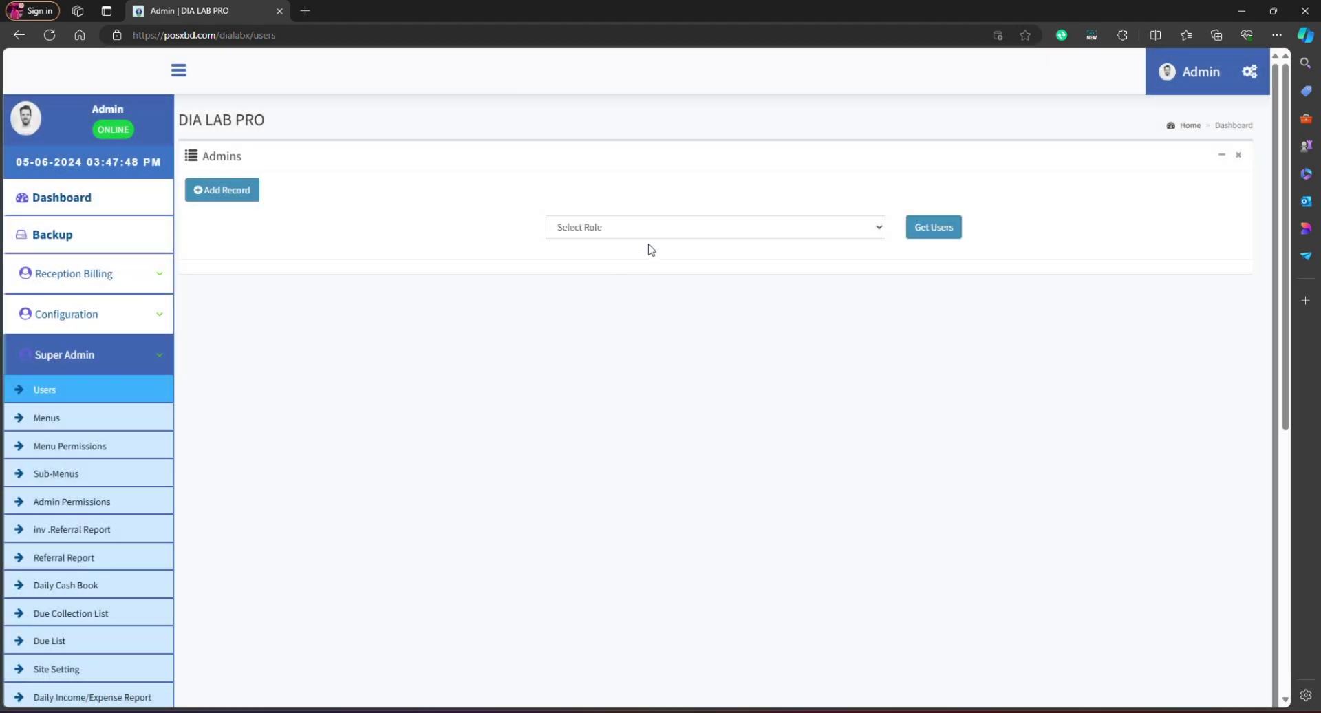
pyautogui.click(672, 231)
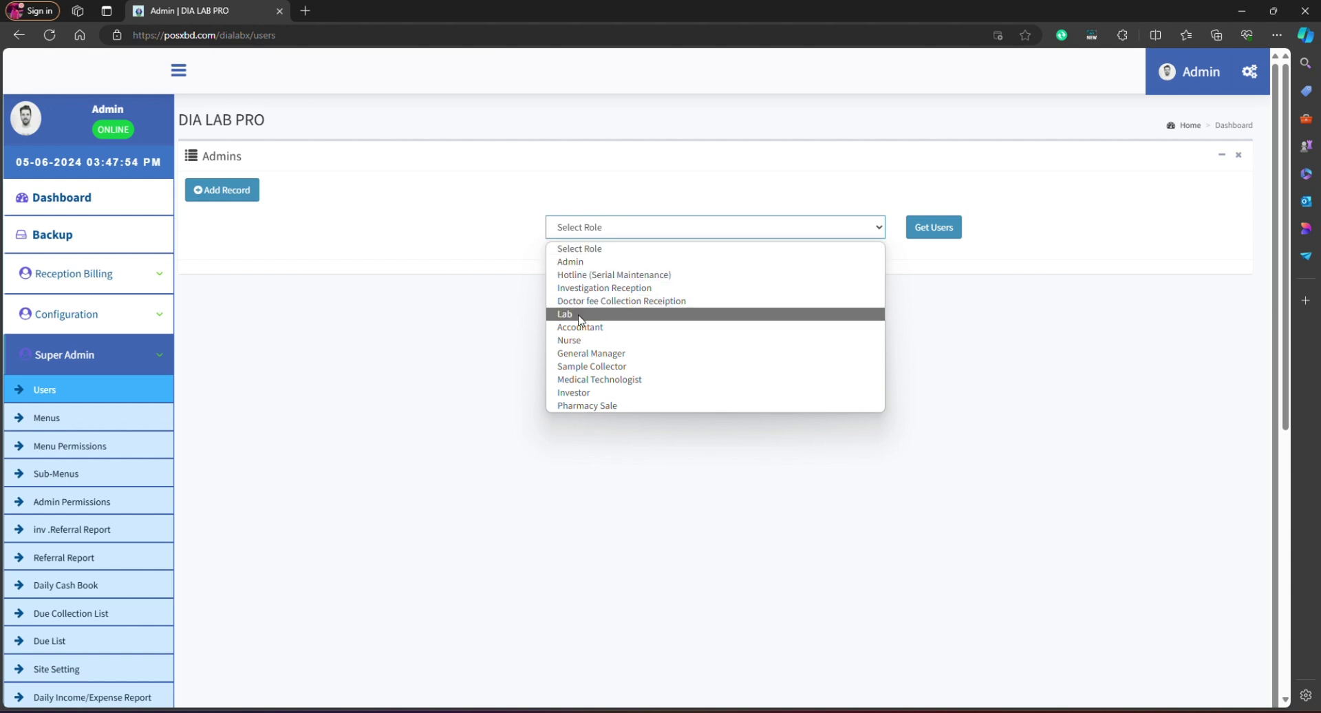
pyautogui.click(580, 314)
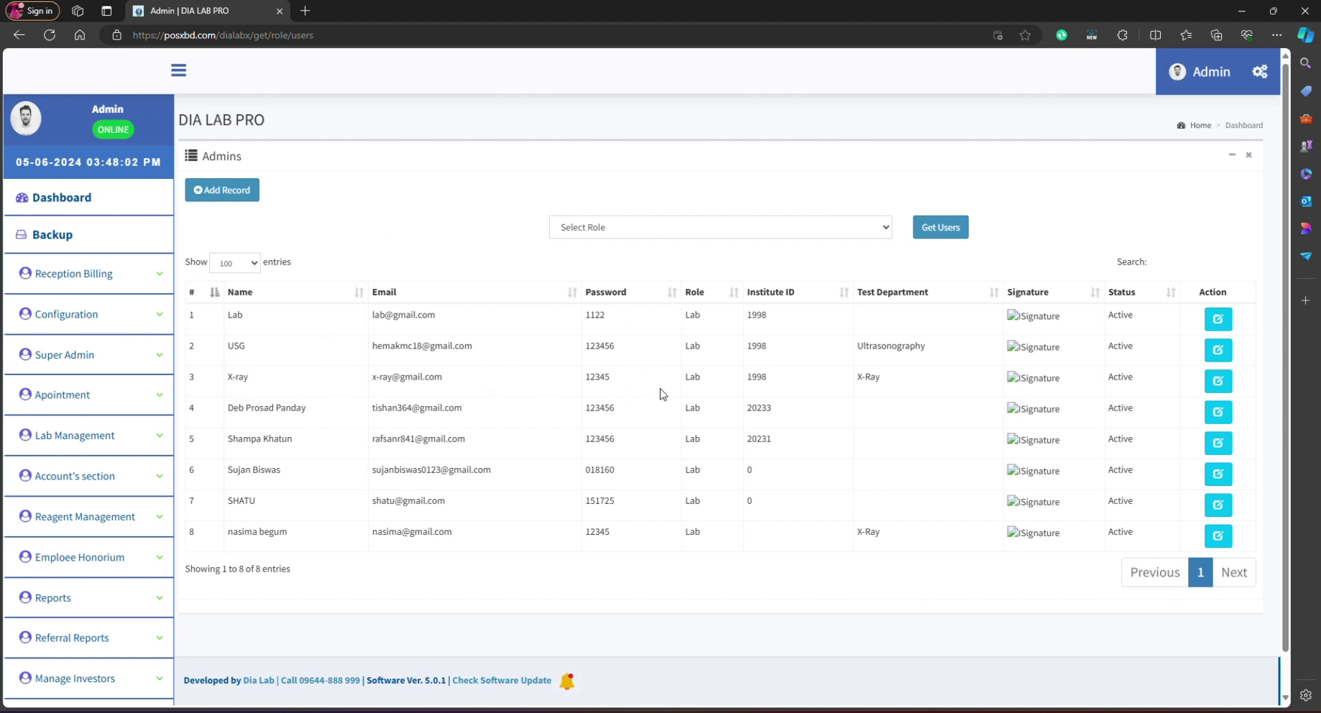
# Step: Start a new user record with the Lab role
pyautogui.click(218, 198)
pyautogui.click(566, 159)
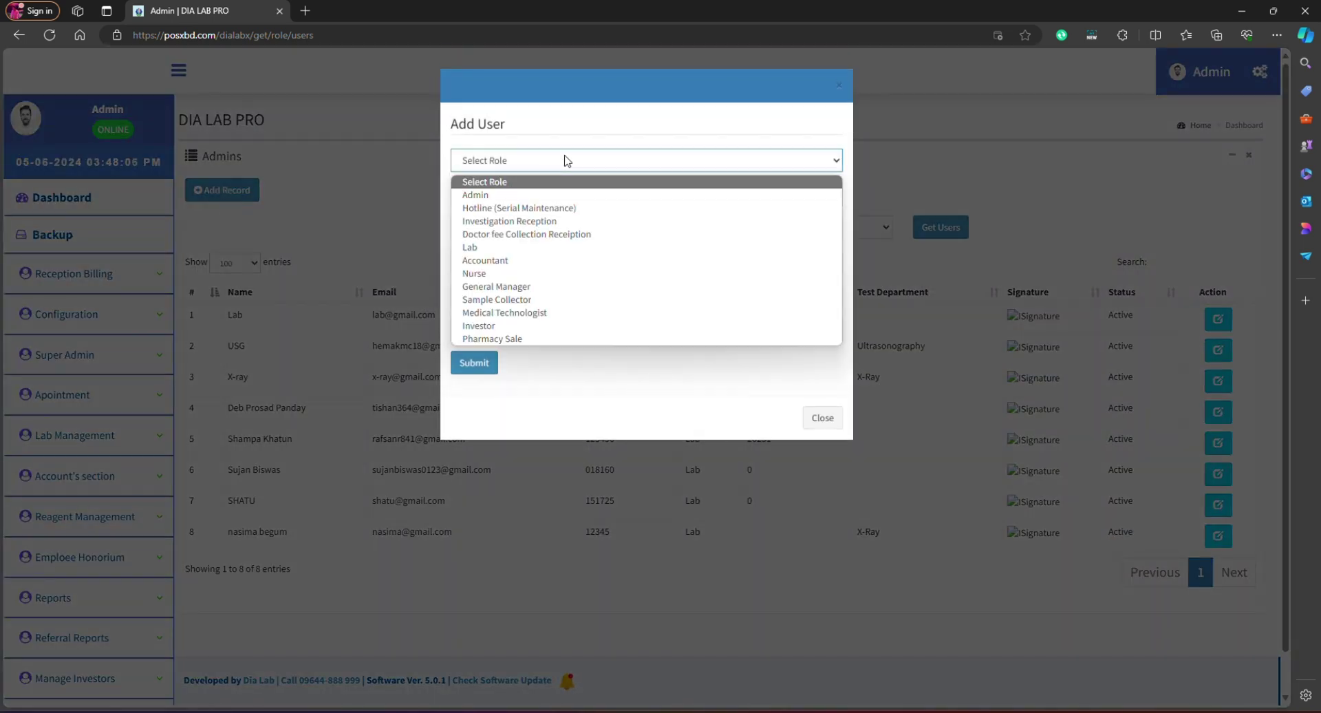
pyautogui.click(485, 248)
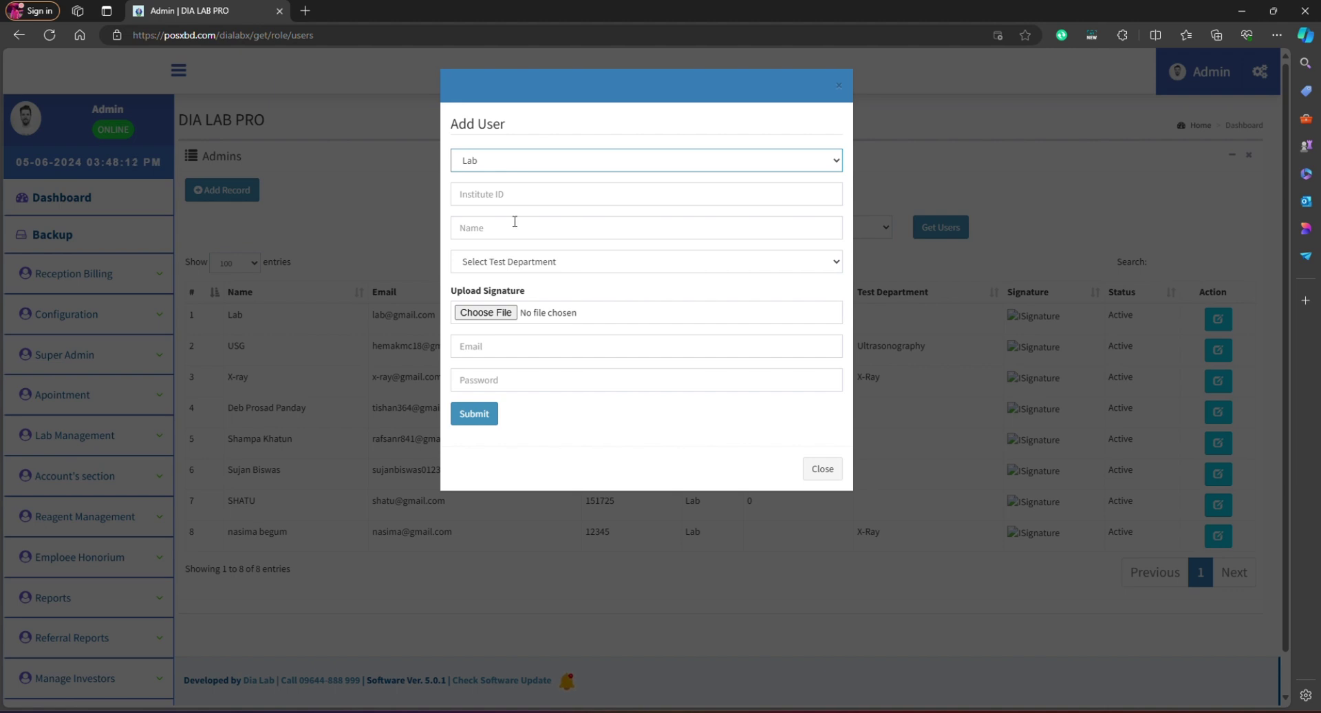
pyautogui.click(496, 166)
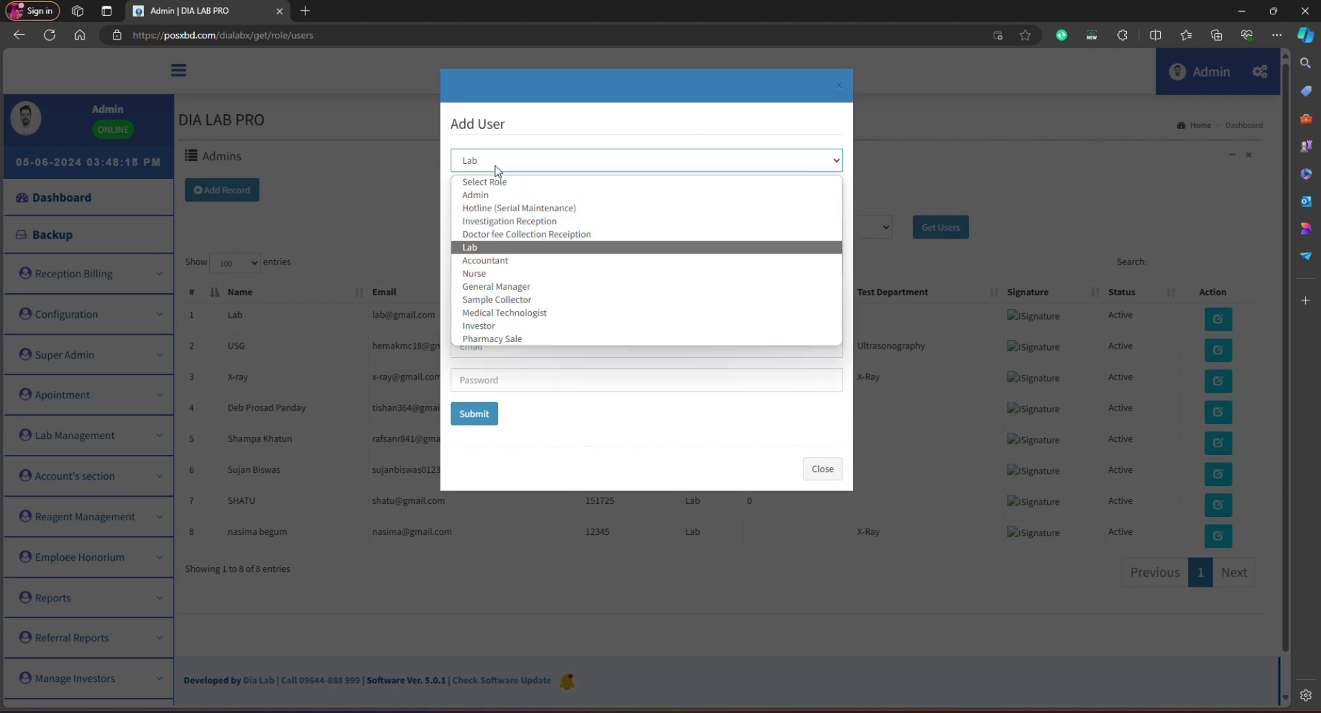
pyautogui.click(496, 169)
# Step: Enter the new user's name and assign the All test department
pyautogui.click(486, 232)
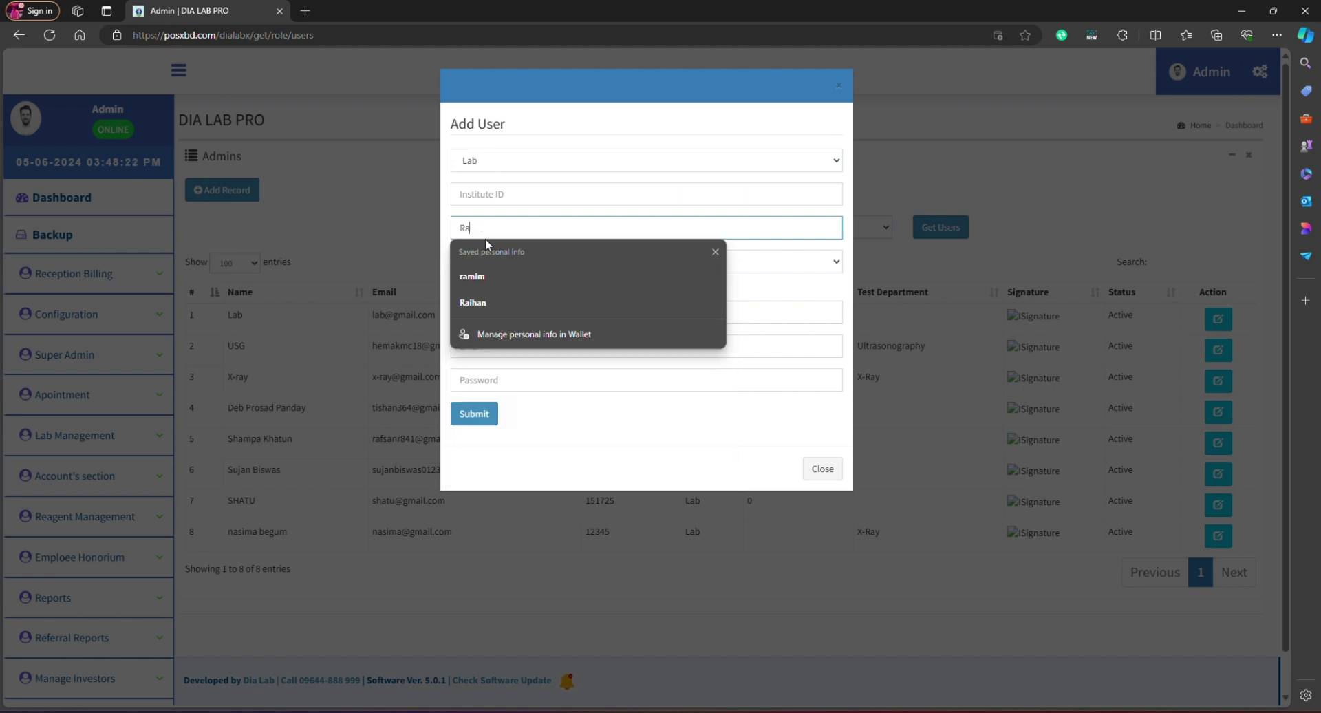
pyautogui.write('ihan')
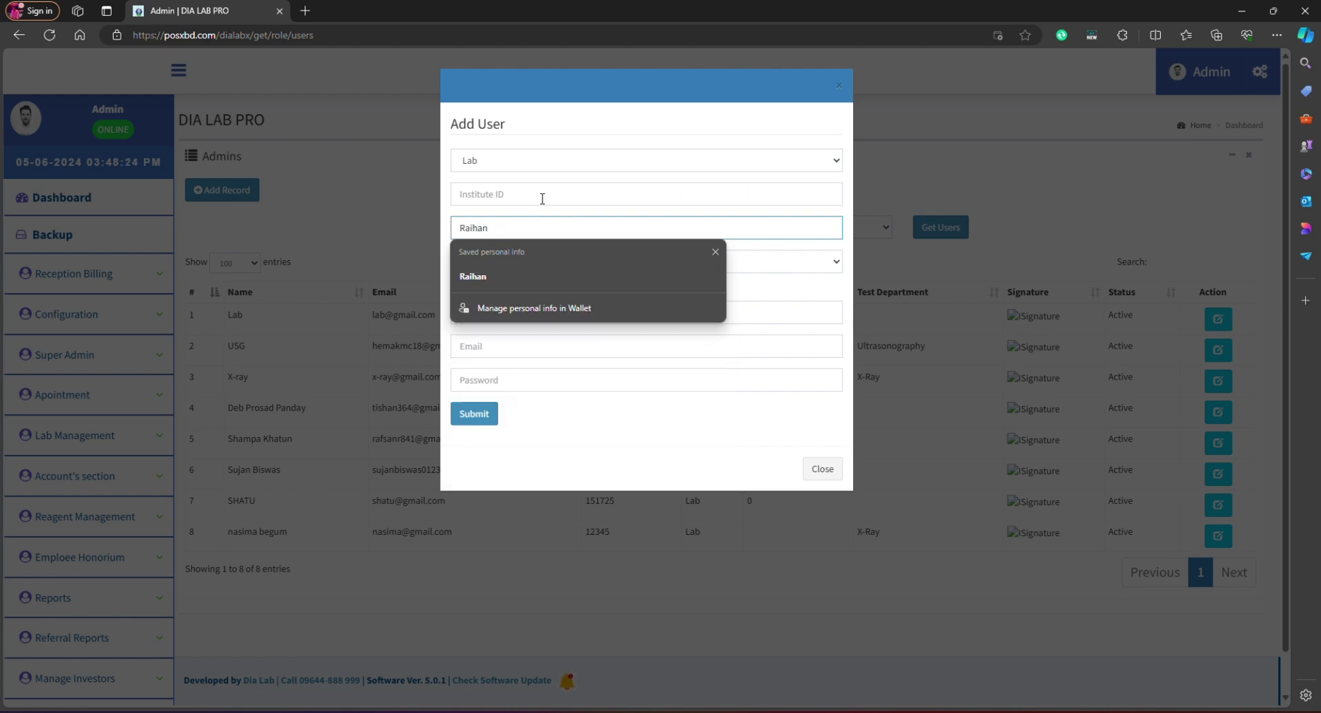
pyautogui.click(529, 266)
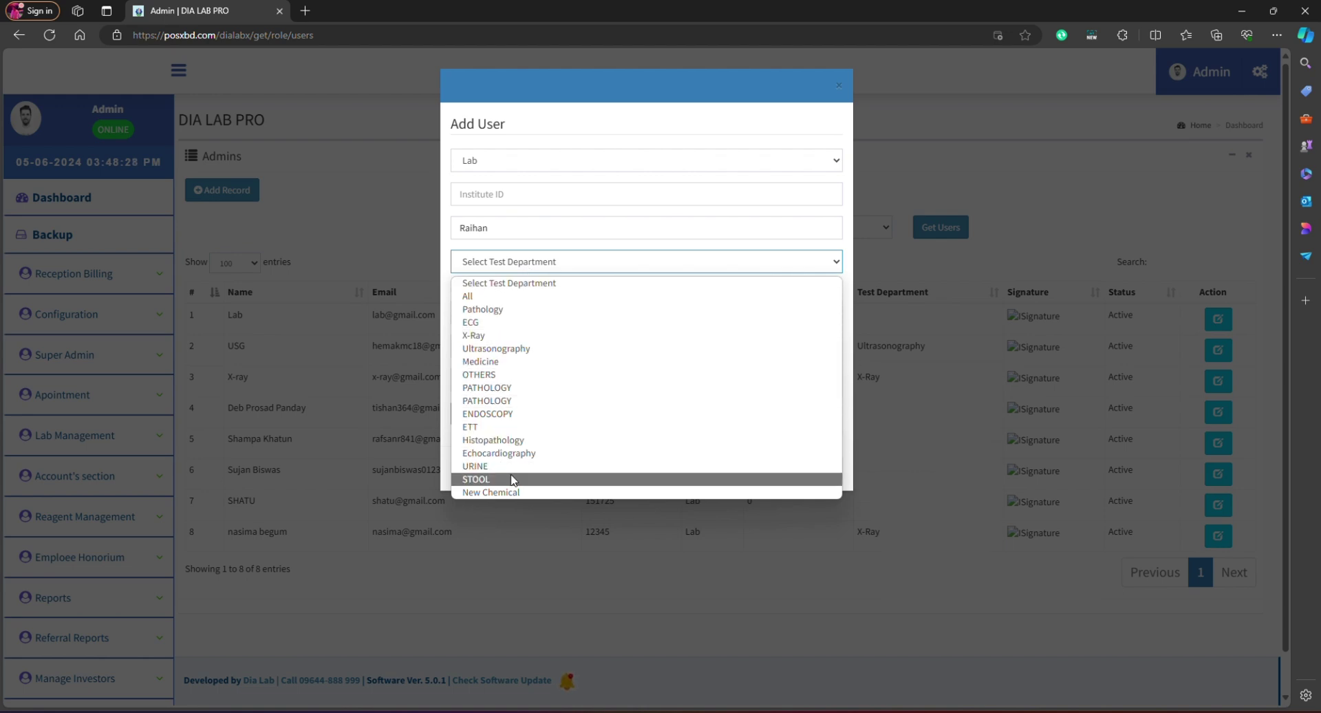
pyautogui.click(545, 296)
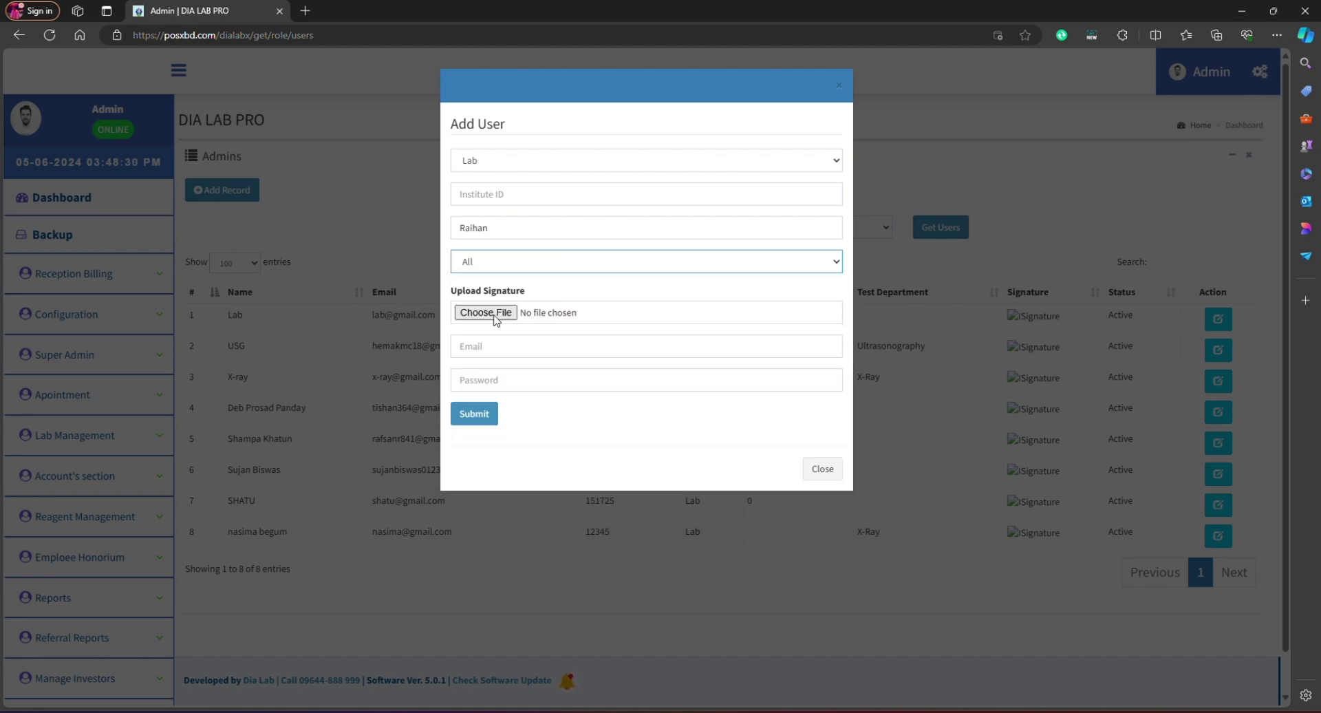
pyautogui.click(515, 175)
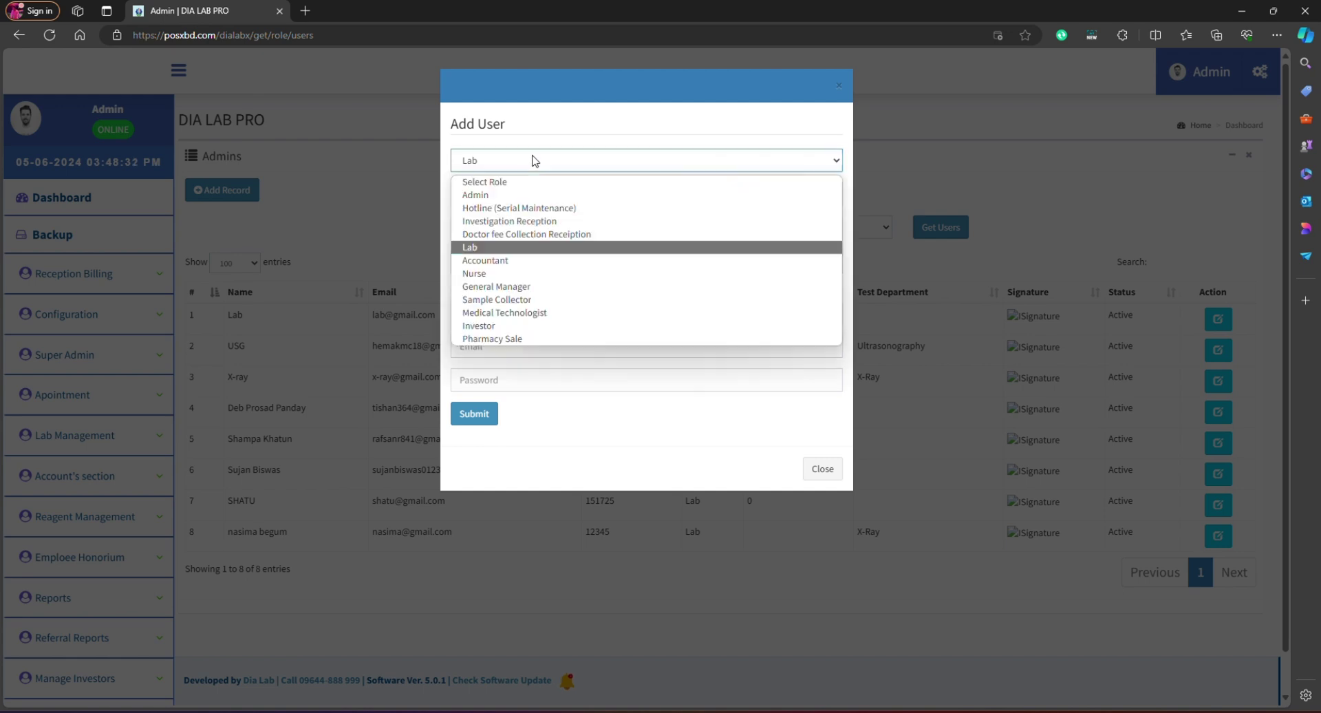
pyautogui.click(562, 354)
# Step: Fill in e-mail and password, then submit, correcting the e-mail before resubmitting
pyautogui.click(505, 348)
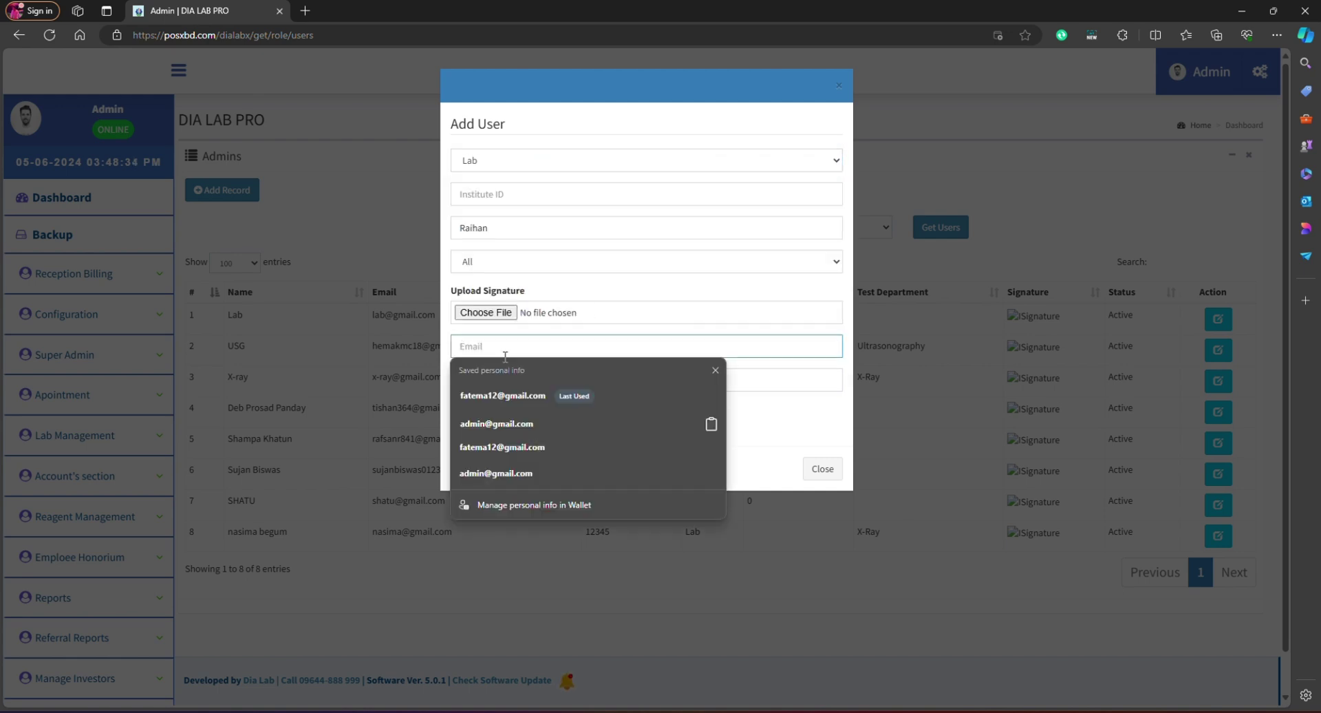
pyautogui.write('Raihan')
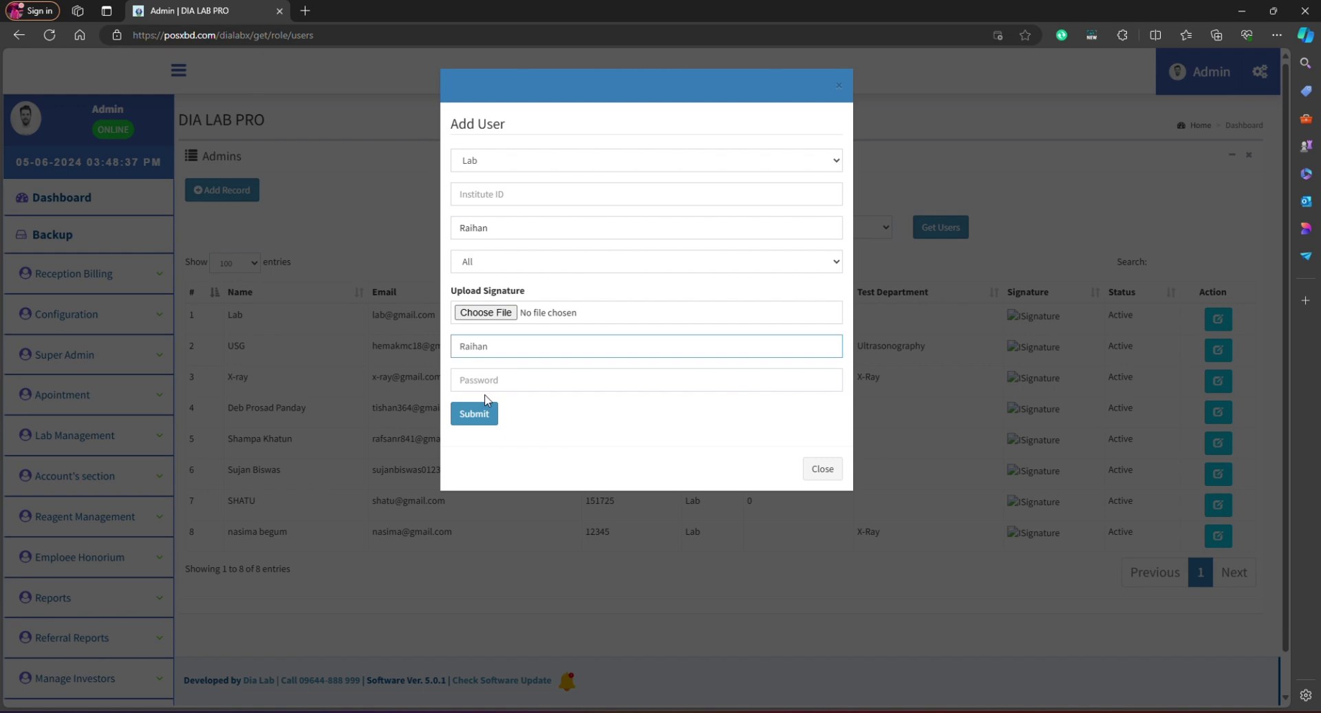
pyautogui.click(495, 388)
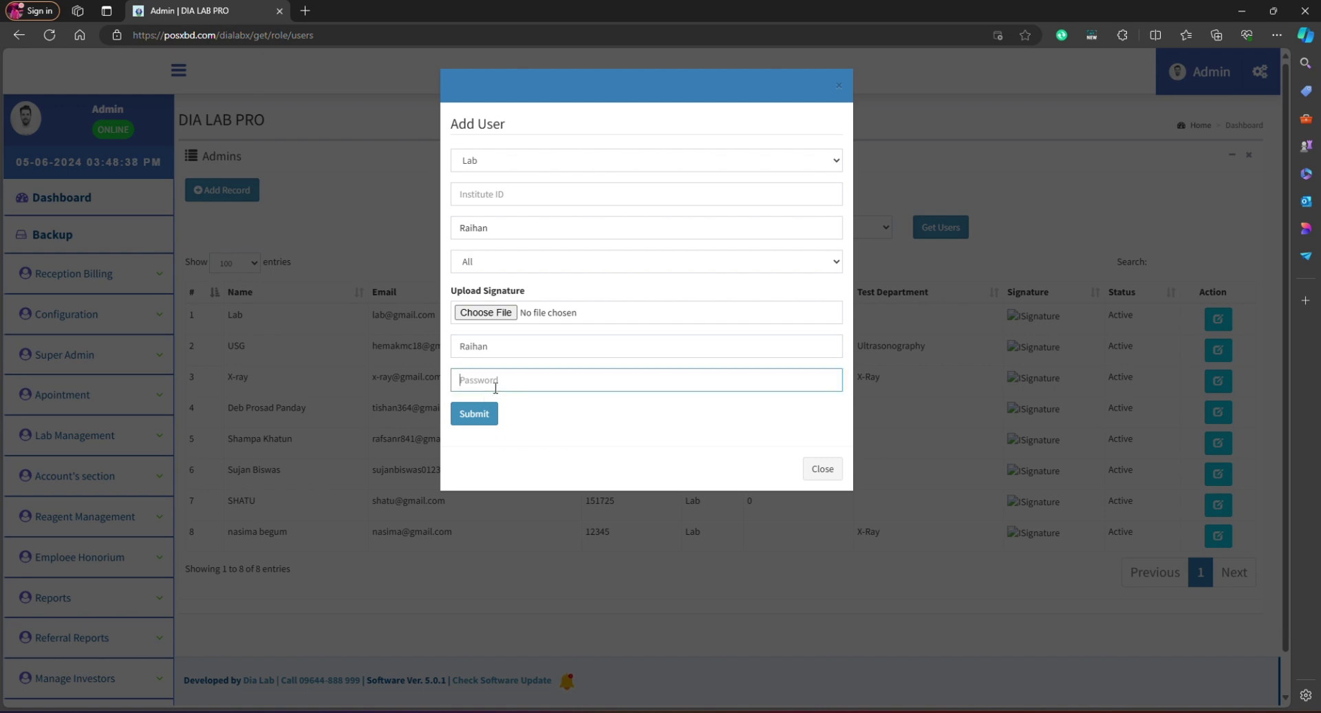
pyautogui.write('1')
pyautogui.click(496, 414)
pyautogui.press('F12')
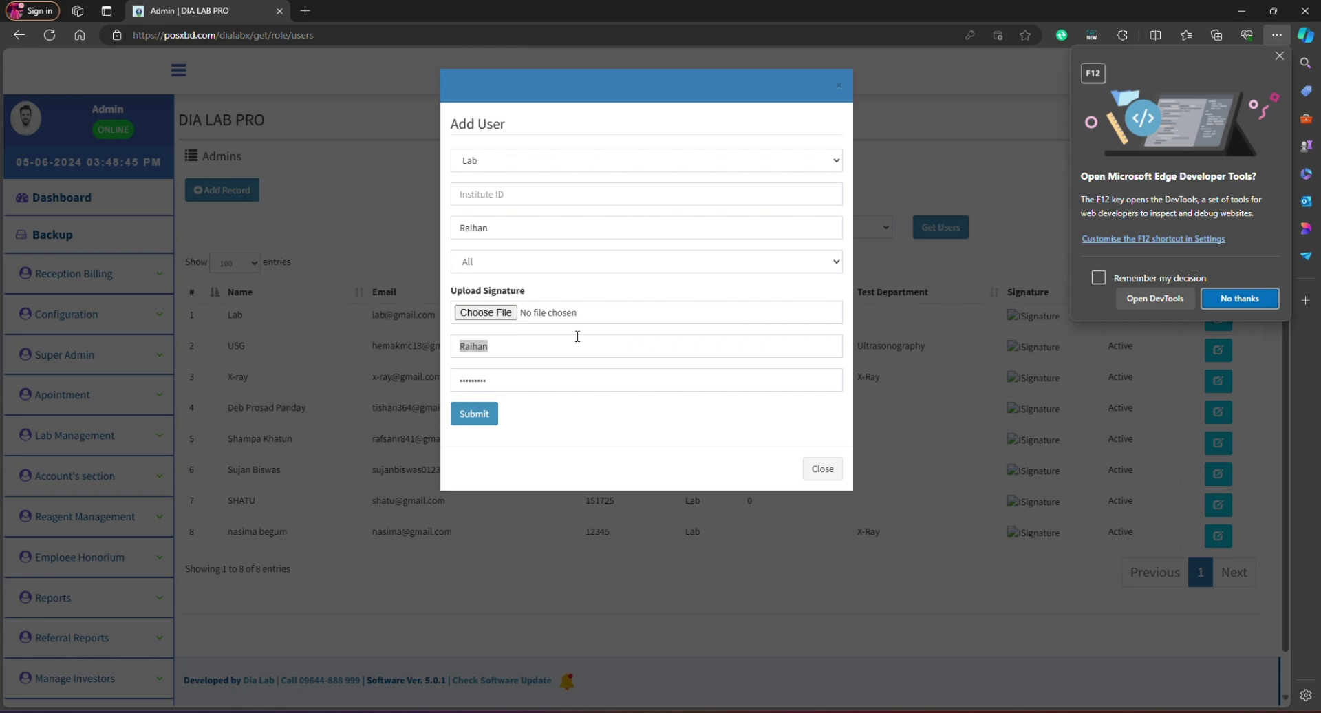
pyautogui.doubleClick(577, 354)
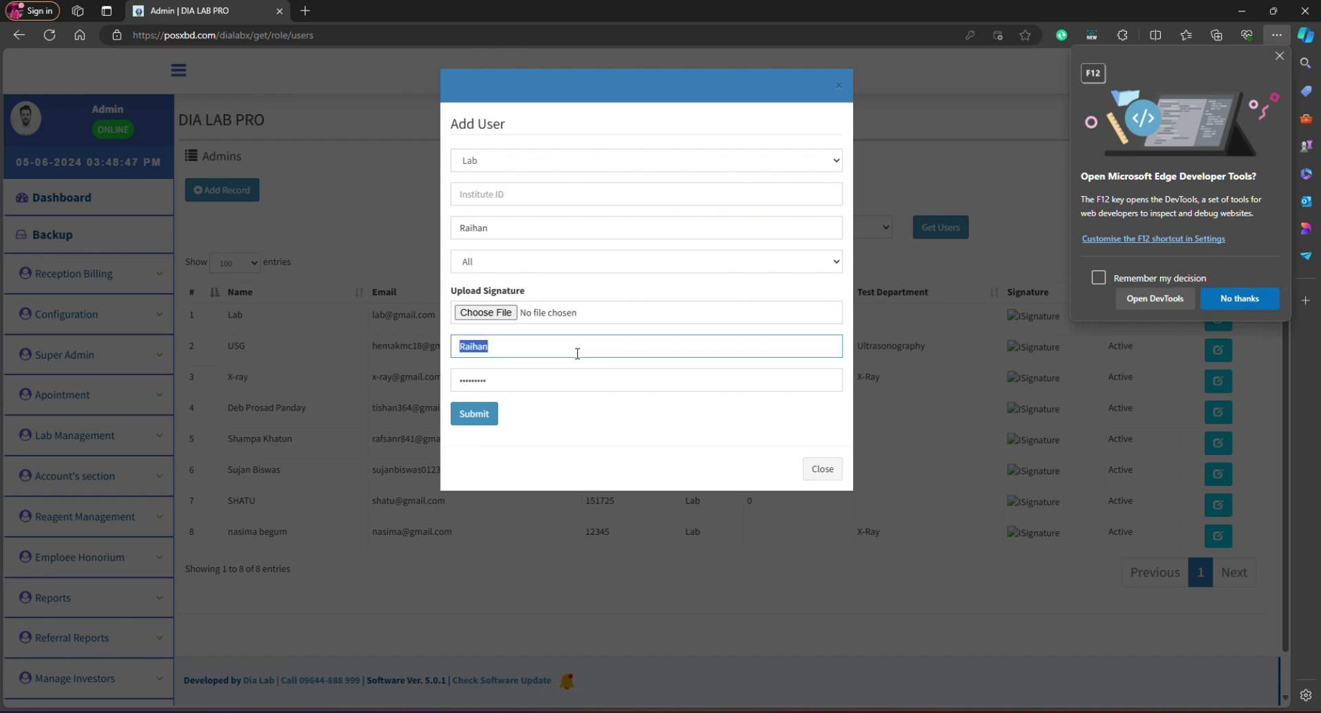
pyautogui.click(470, 415)
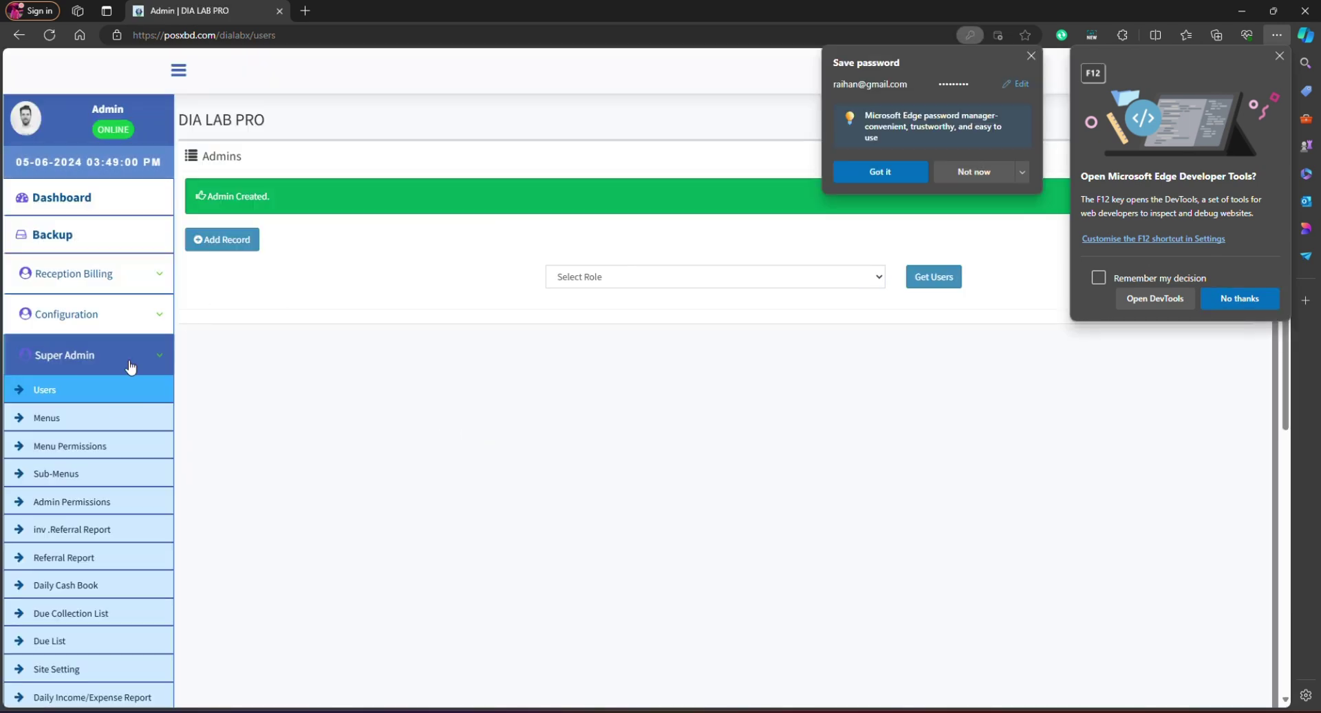
# Step: Open Admin Permissions, select the new Lab user and dismiss the browser prompts
pyautogui.click(43, 509)
pyautogui.click(333, 199)
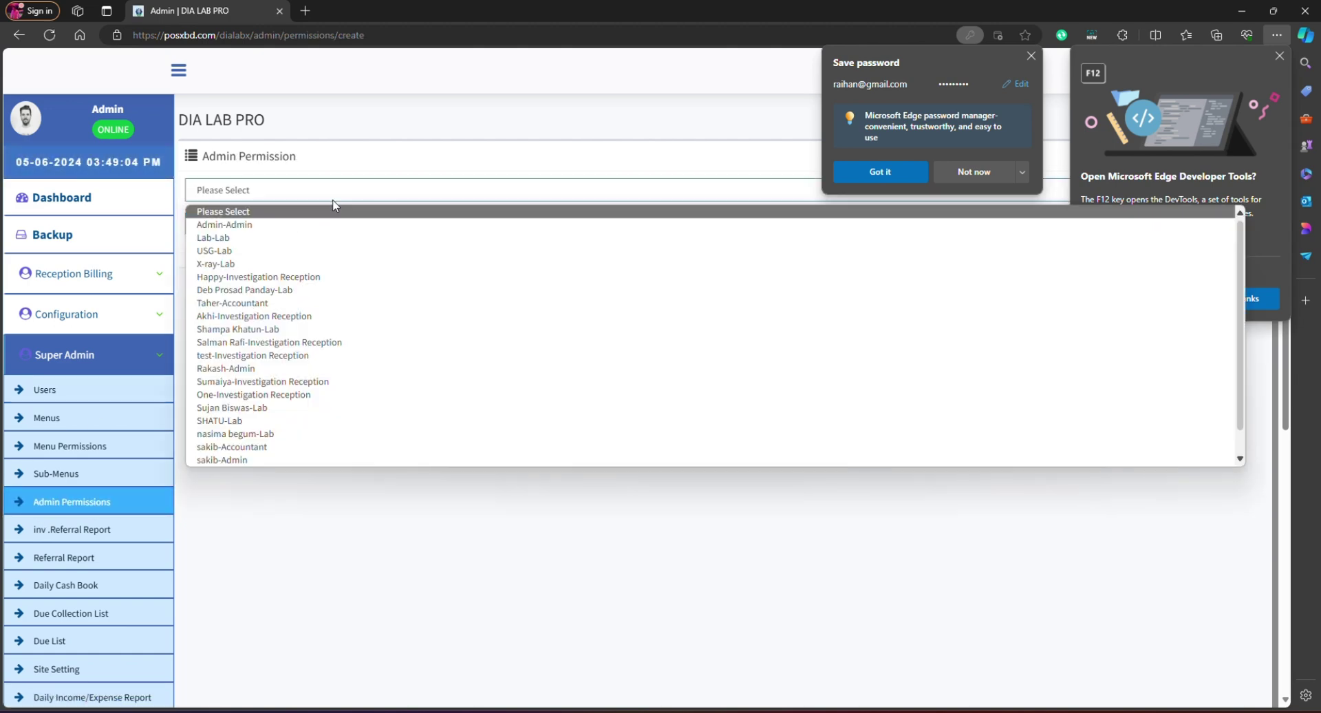
pyautogui.scroll(-1, 238, 421)
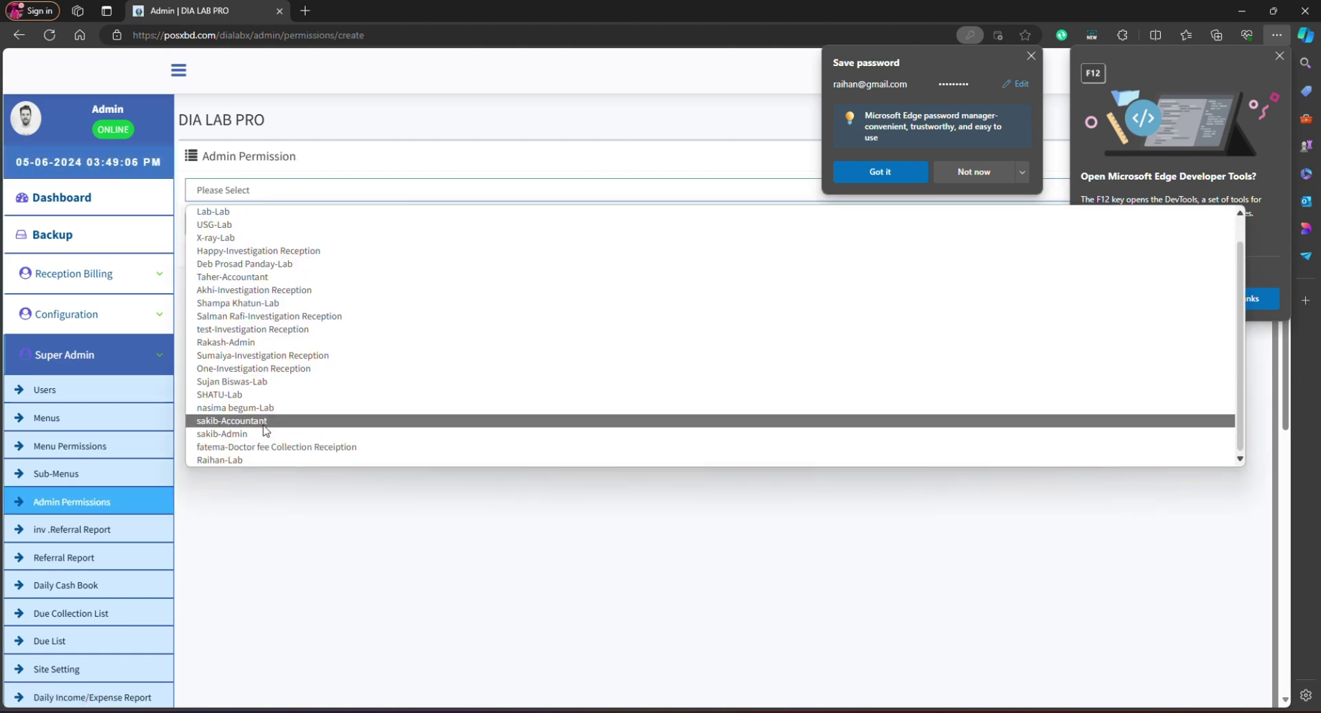
pyautogui.click(237, 460)
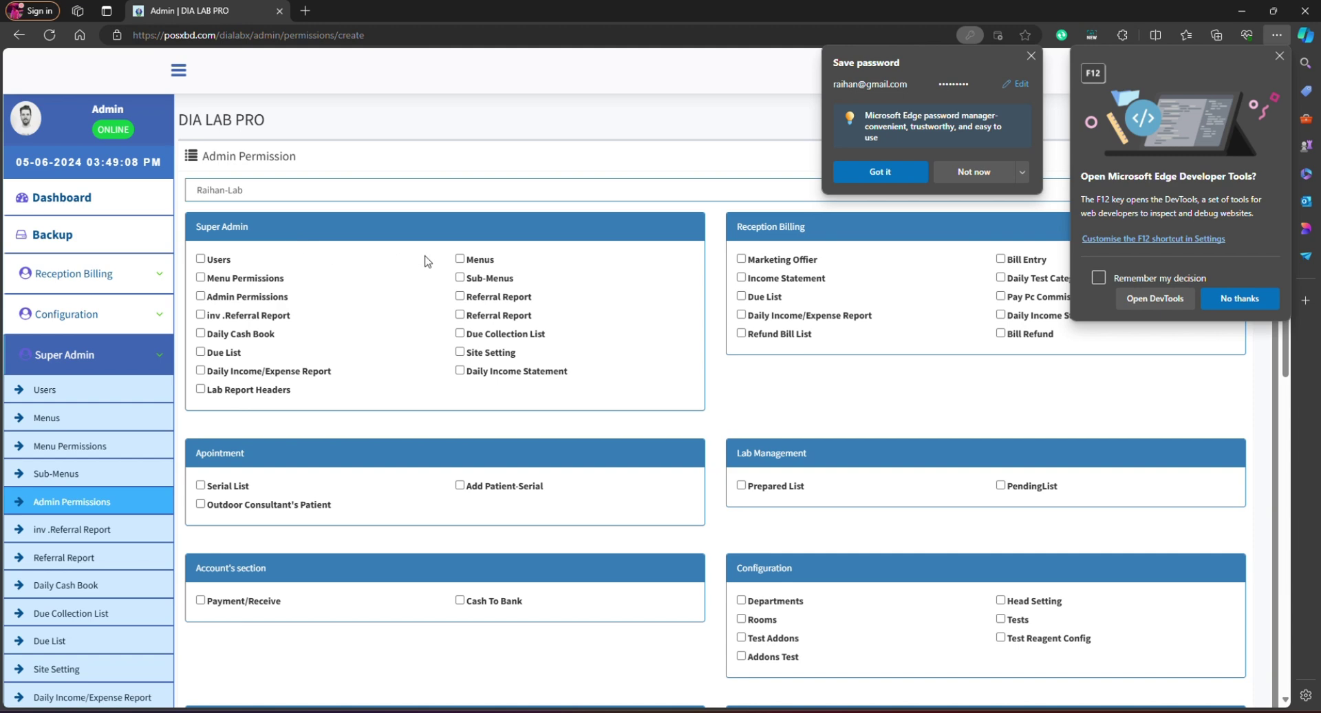
pyautogui.click(981, 172)
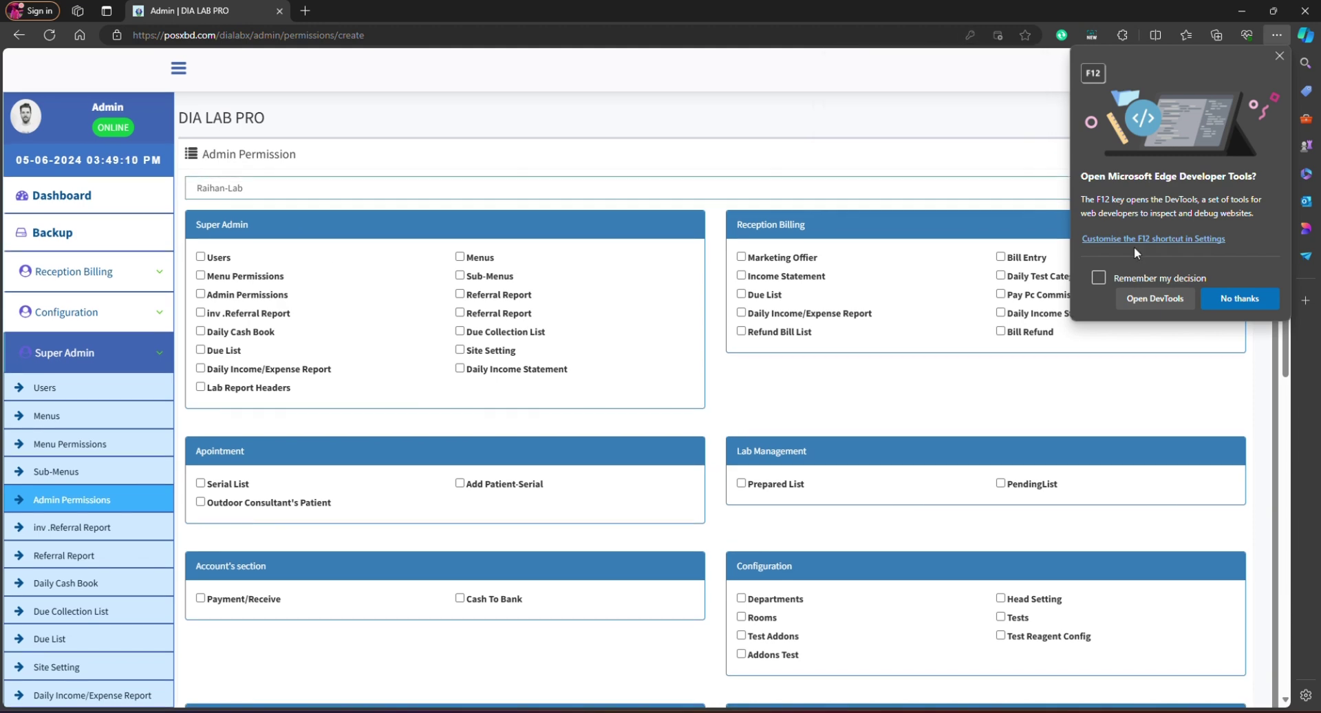
pyautogui.click(1204, 303)
pyautogui.scroll(-2, 475, 333)
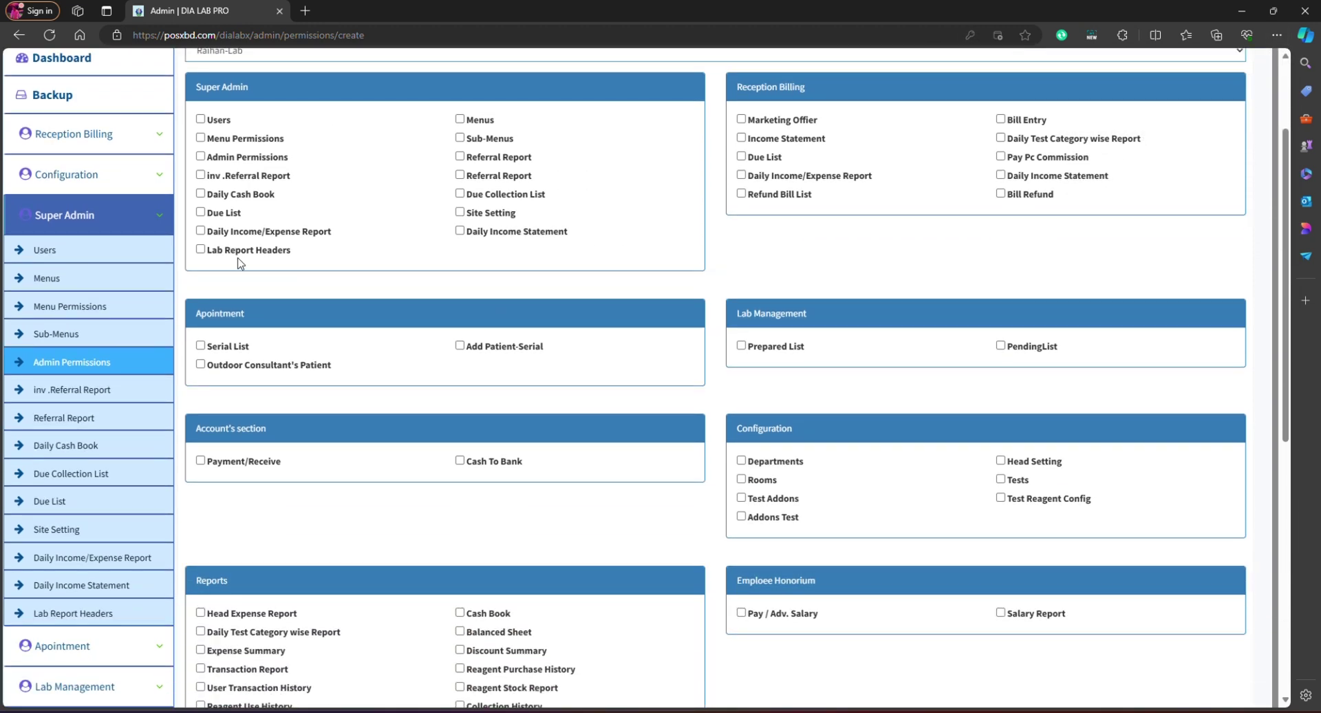
pyautogui.scroll(-1, 241, 262)
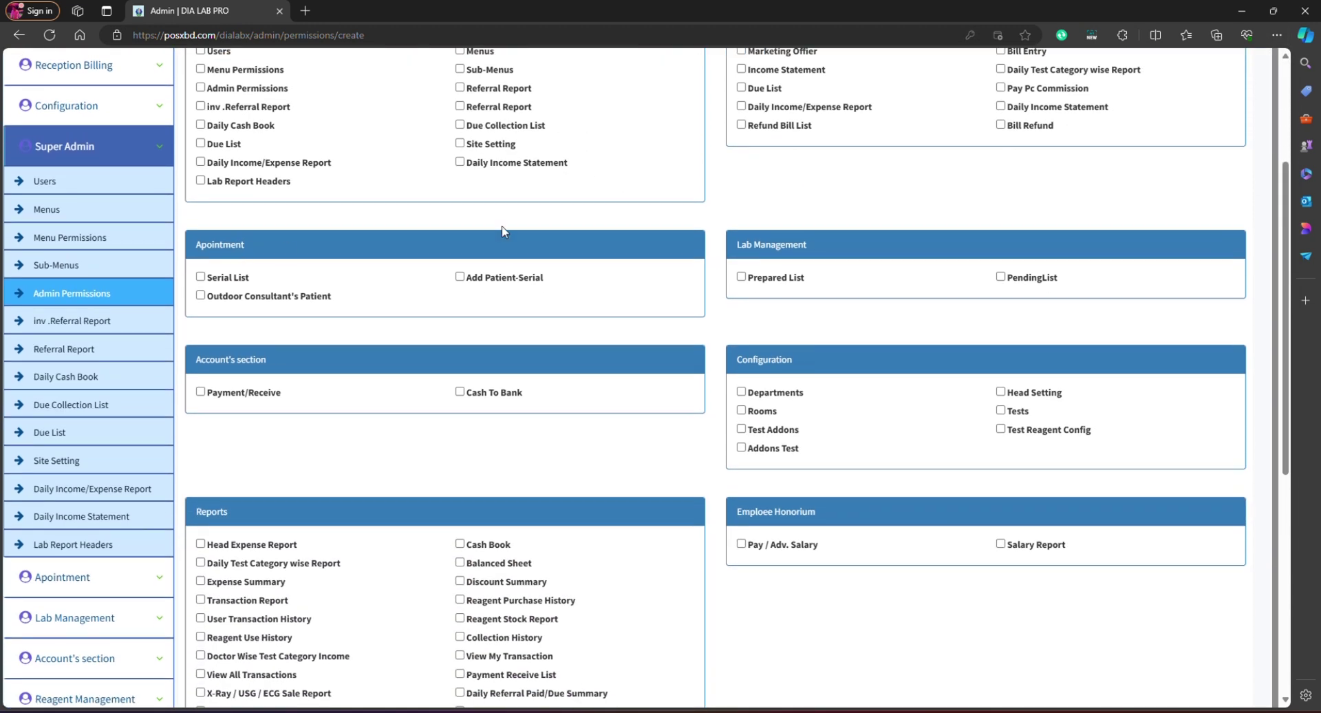
# Step: Tick the Prepared List and PendingList permissions and save them
pyautogui.click(741, 277)
pyautogui.click(1001, 277)
pyautogui.scroll(-7, 895, 344)
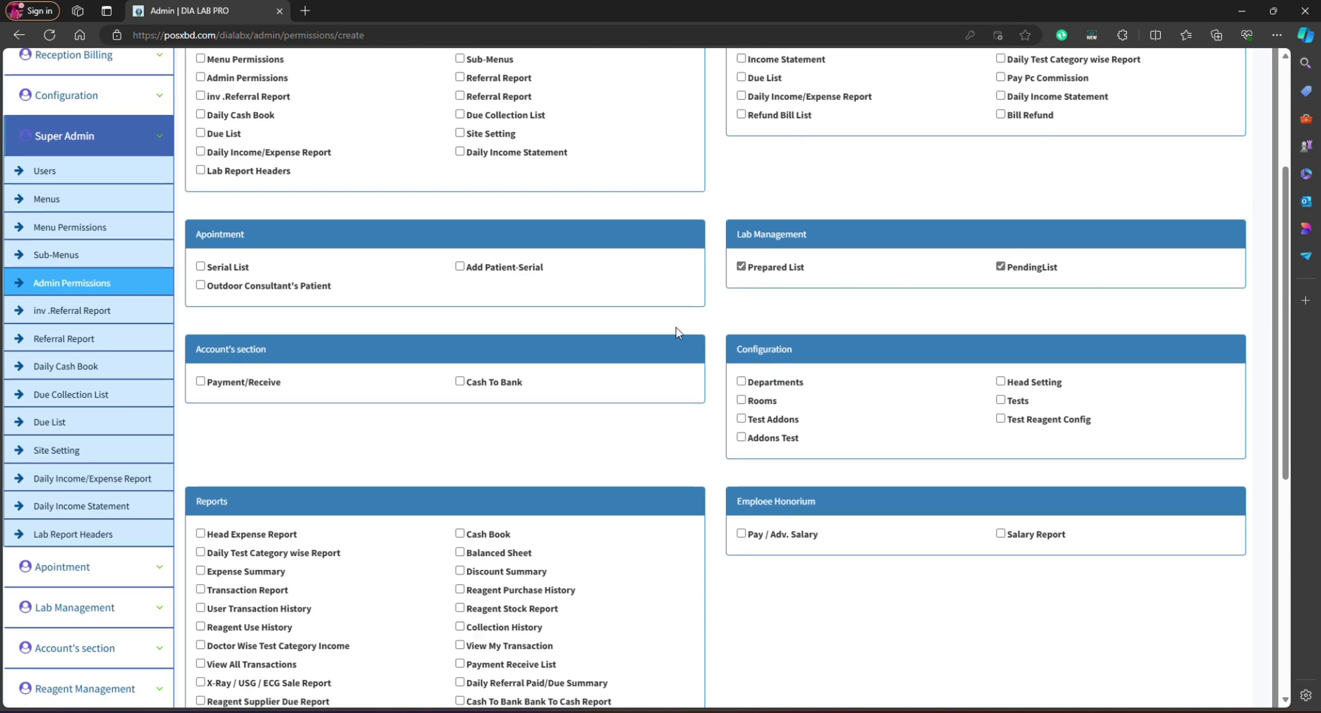
pyautogui.click(205, 584)
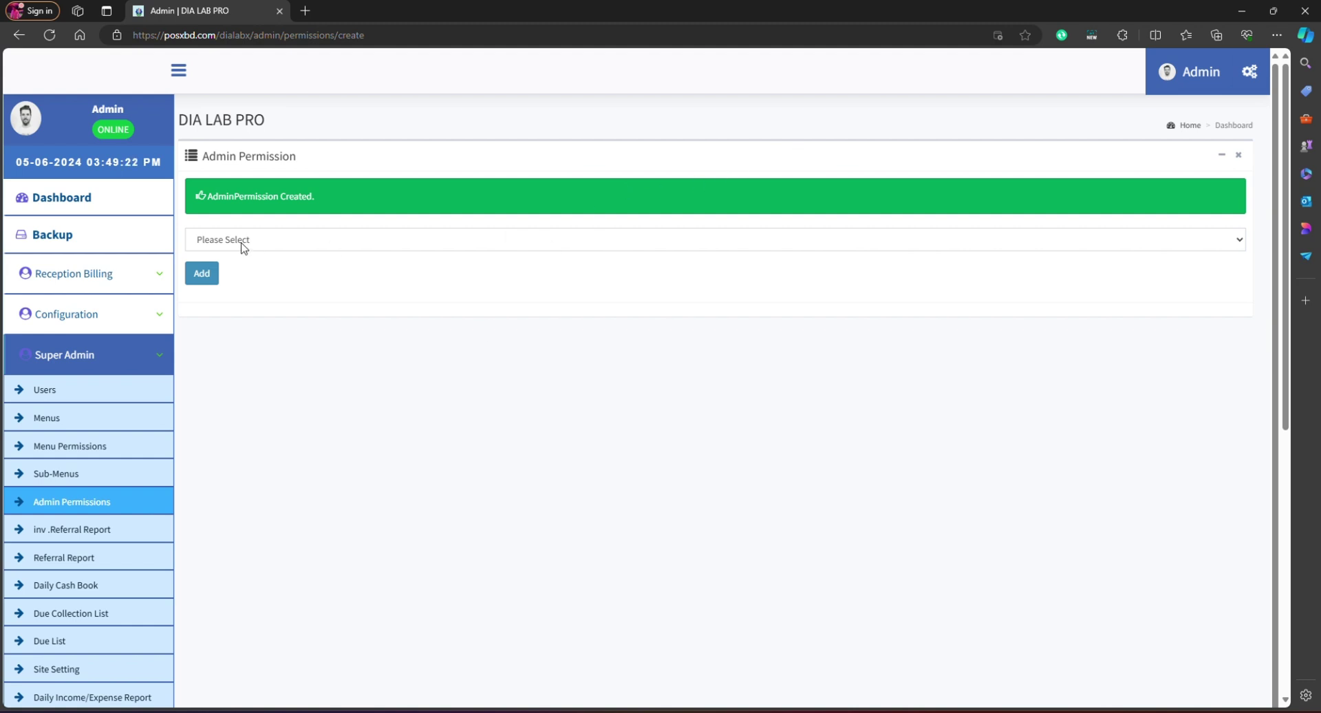
pyautogui.click(121, 365)
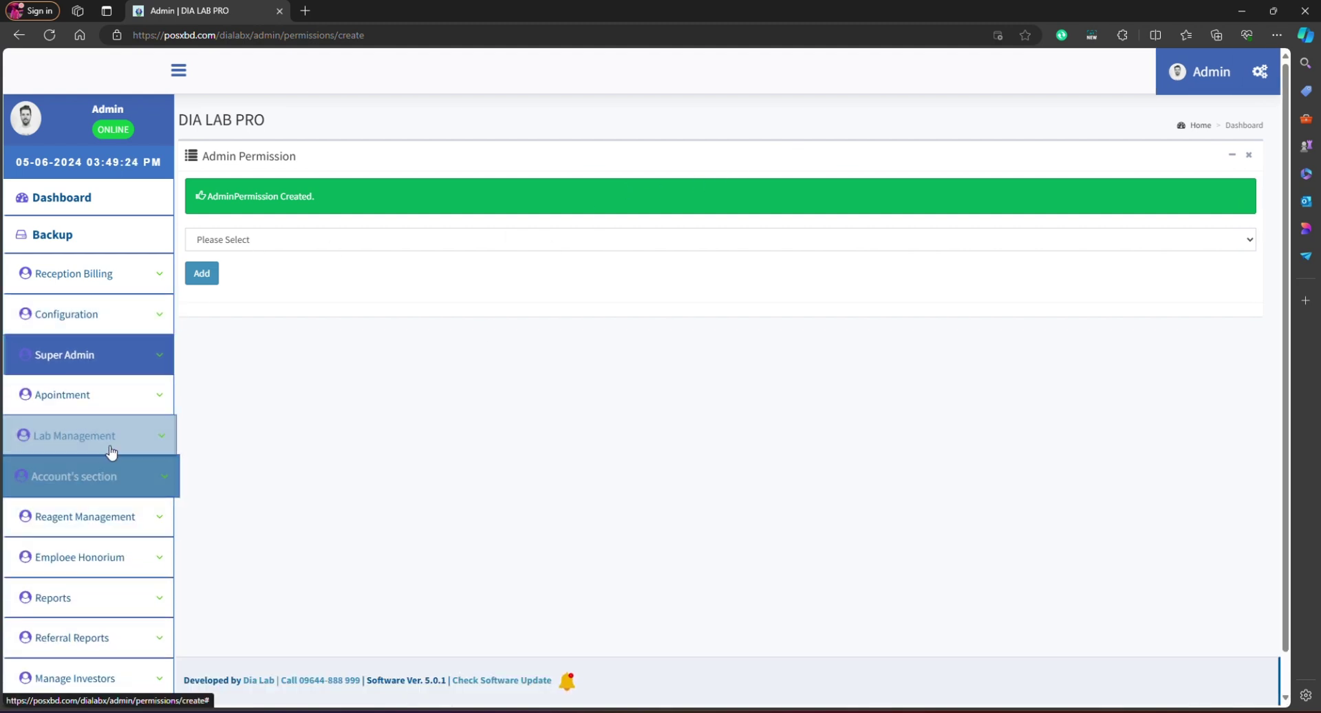